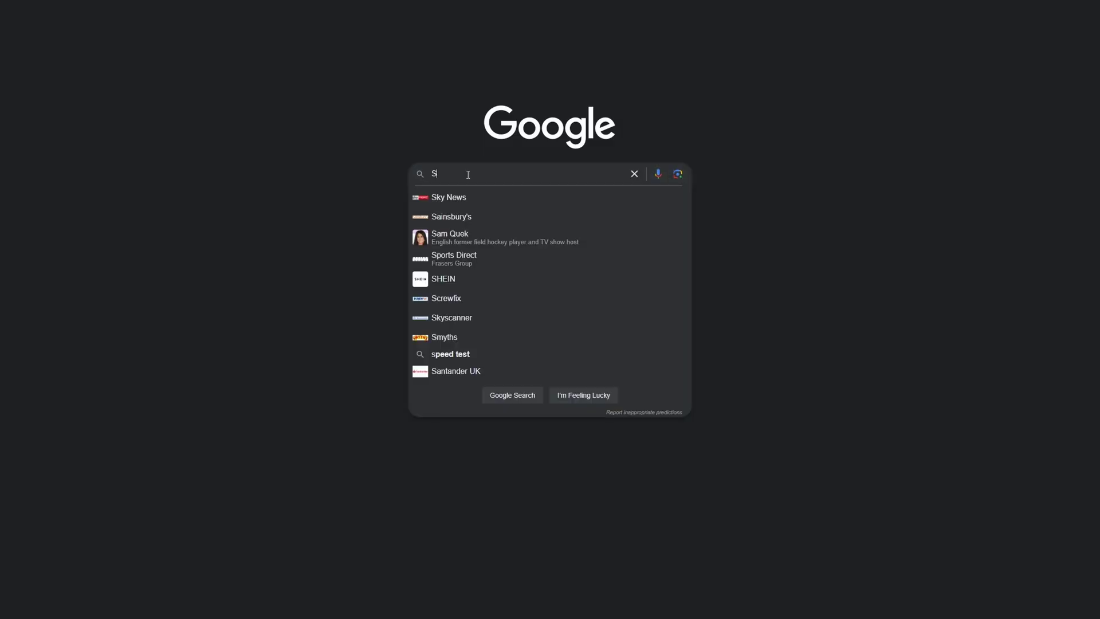
Step: Search Google for 'Simon Sta' and open the Simon Stålenhag artwork page
{"action": "type", "text": "imon Sta"}
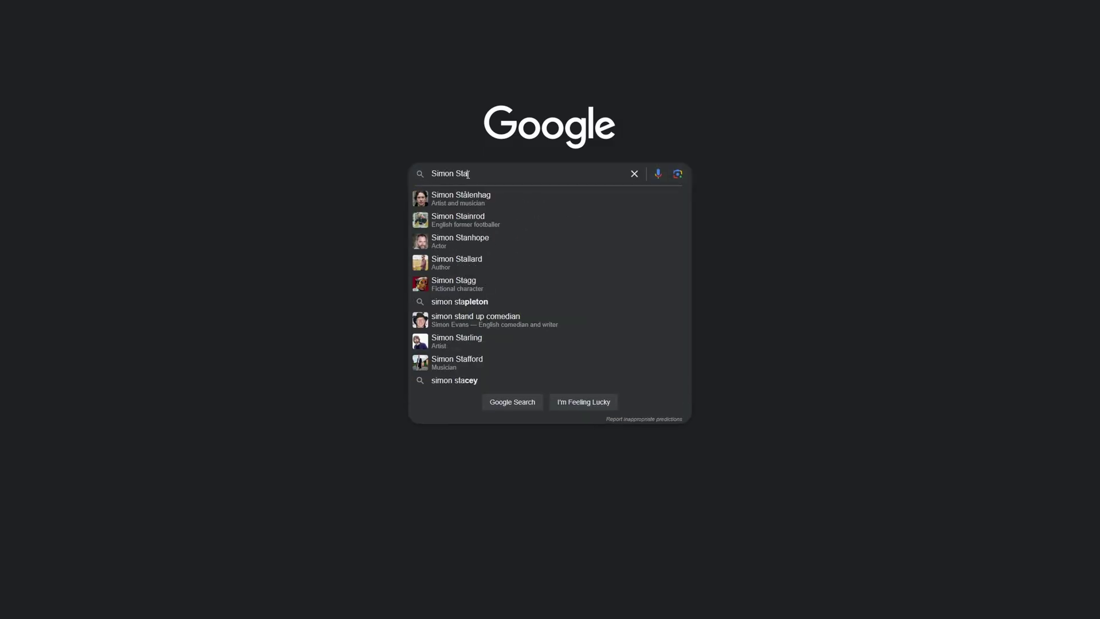
{"action": "left_click", "coordinate": [329, 346]}
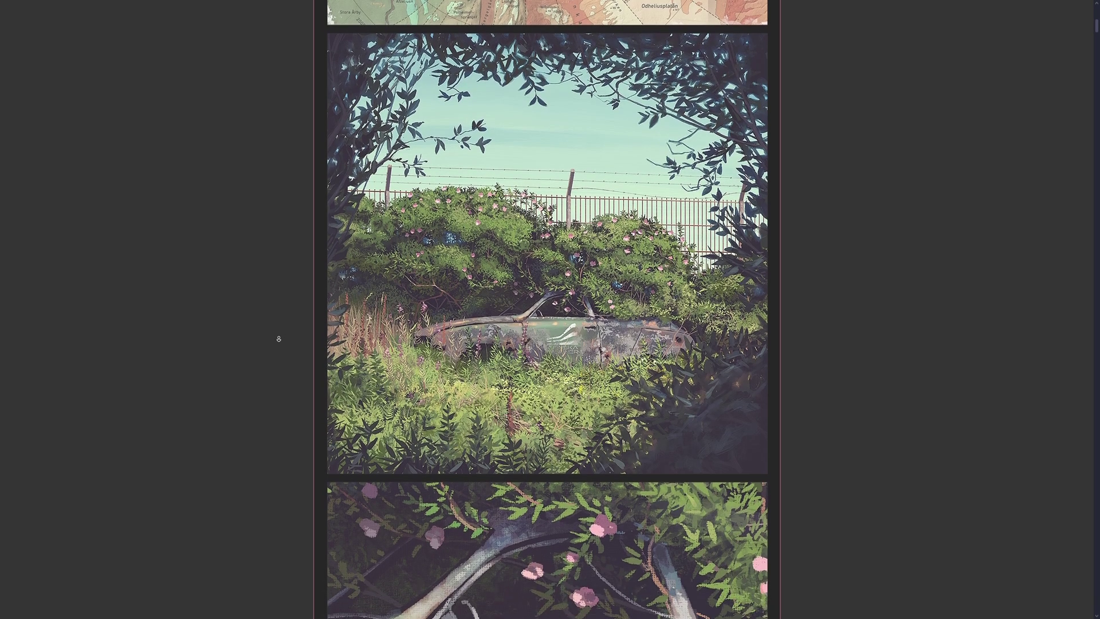
Step: Scroll down to the close-up of the overgrown rusting car's lettered door
{"action": "scroll", "coordinate": [279, 340], "scroll_direction": "down", "scroll_amount": 5}
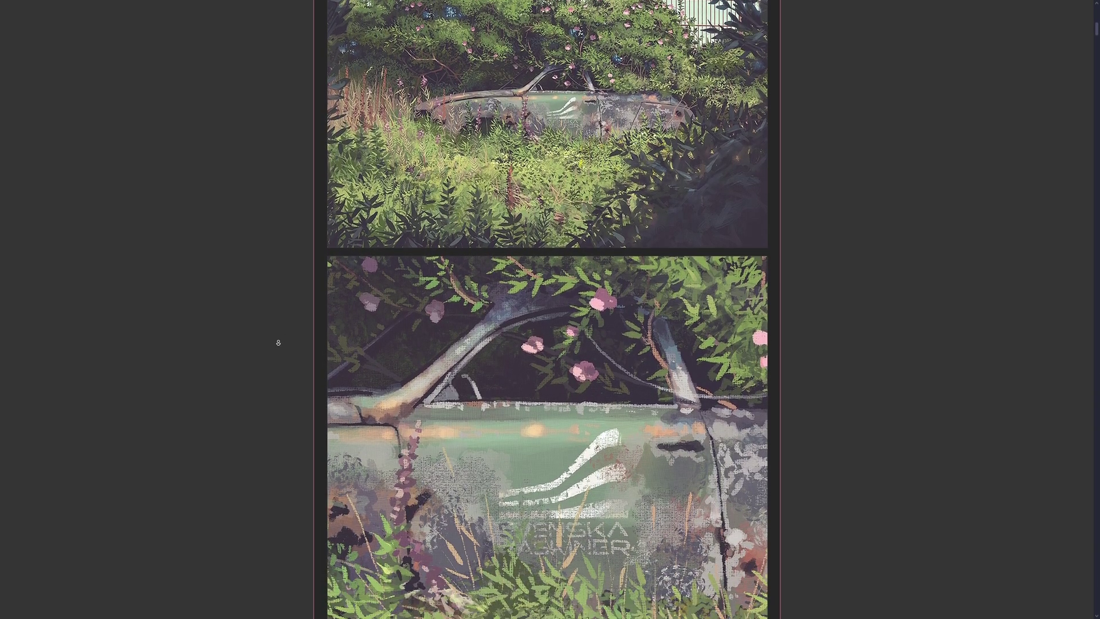
{"action": "scroll", "coordinate": [278, 343], "scroll_direction": "down", "scroll_amount": 2}
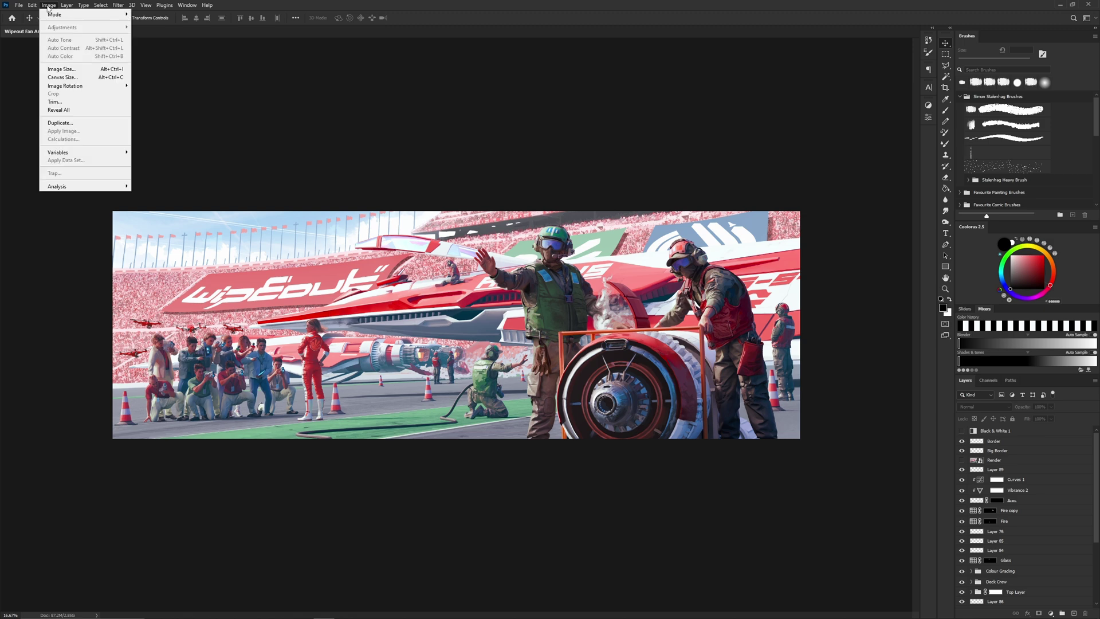
{"action": "left_click", "coordinate": [60, 69]}
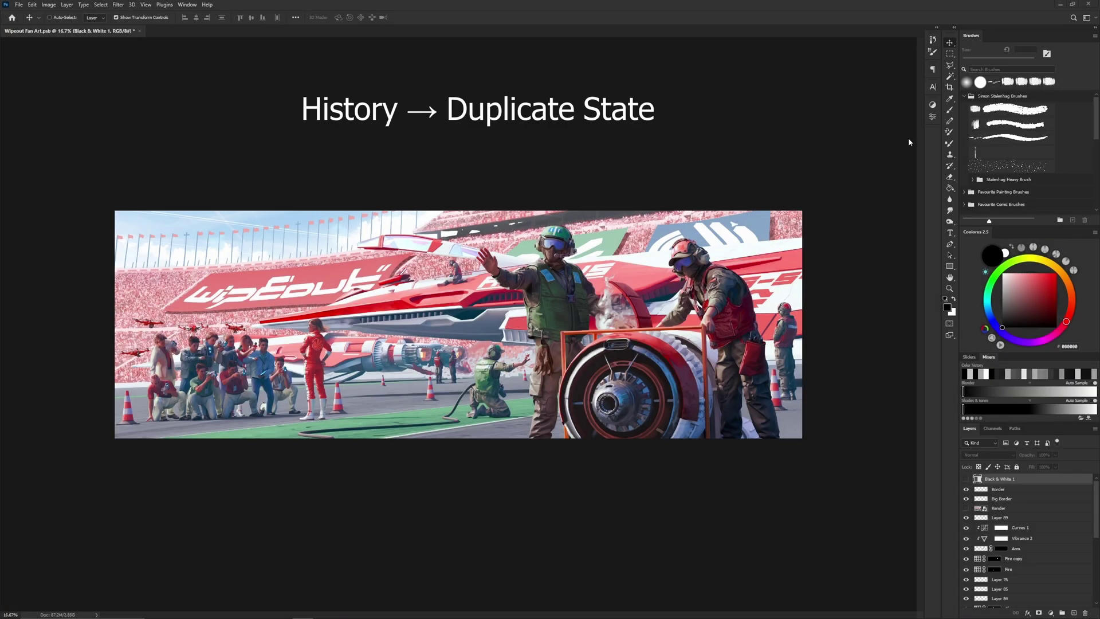
Step: Create a new document from the current History state and close the original painting
{"action": "left_click", "coordinate": [934, 40]}
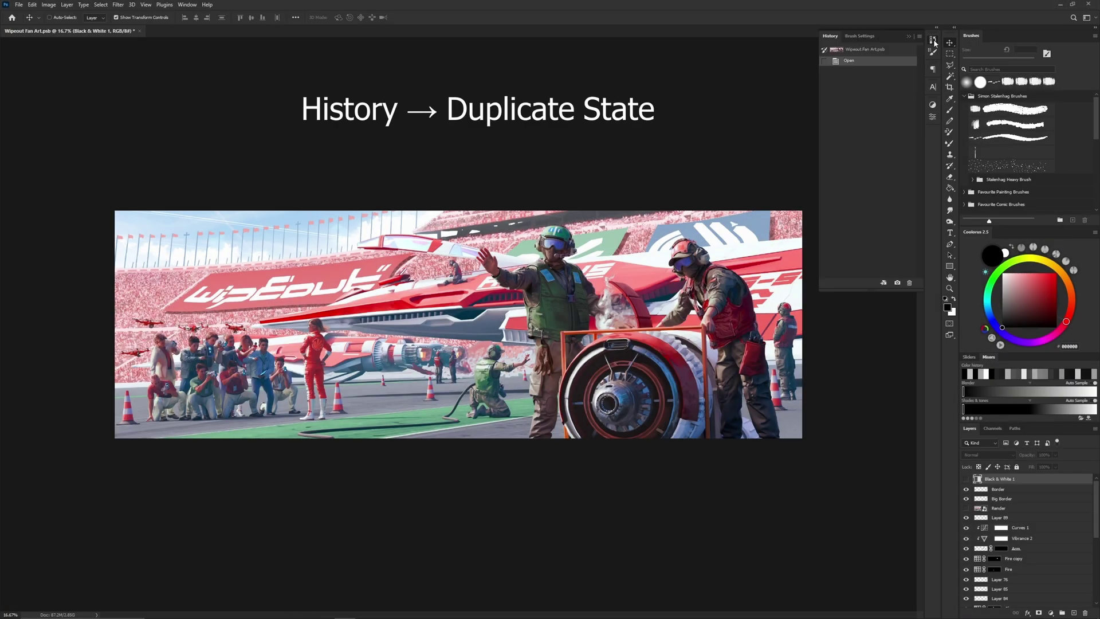
{"action": "left_click", "coordinate": [884, 283]}
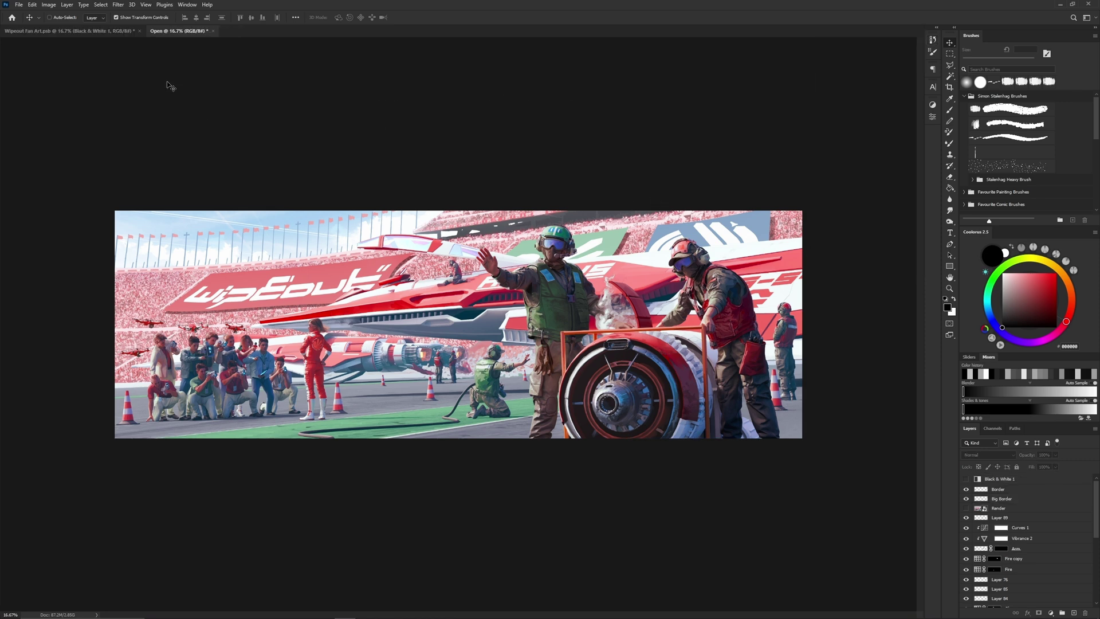
{"action": "left_click", "coordinate": [139, 31]}
Step: Save the copy as 'Wipeout Fan Art - Filter'
{"action": "left_click", "coordinate": [19, 5]}
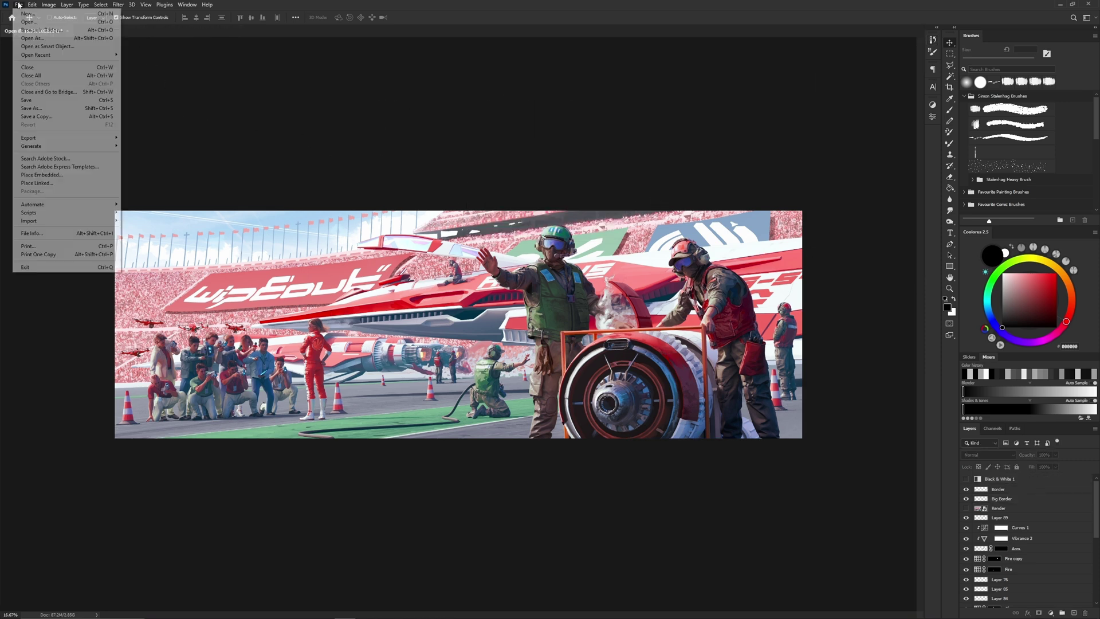
{"action": "left_click", "coordinate": [40, 109]}
{"action": "type", "text": "Wipeo"}
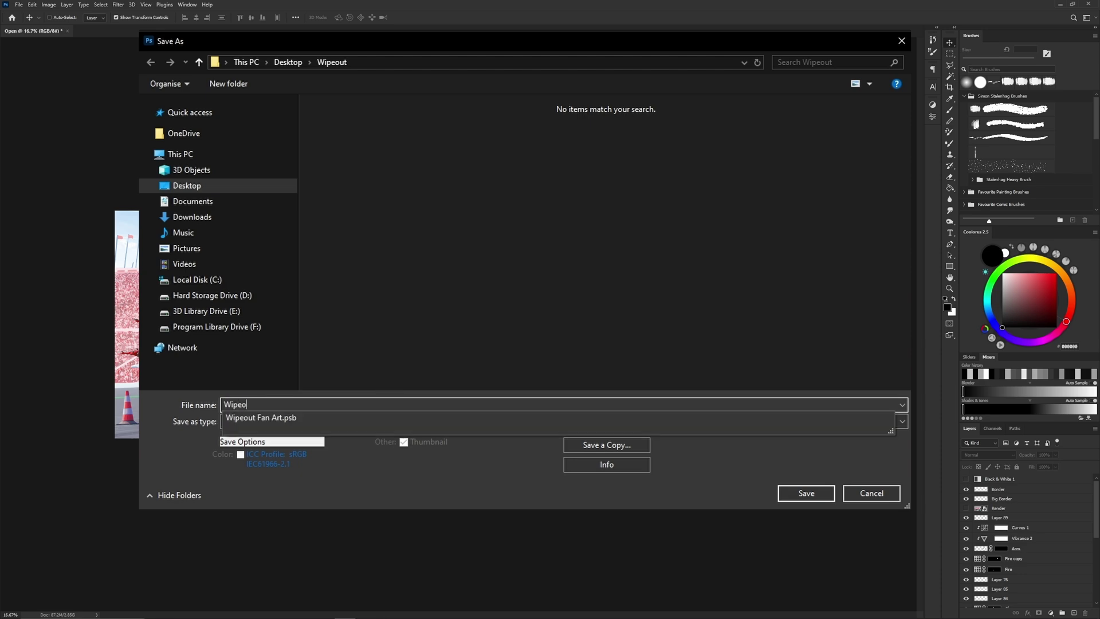
{"action": "type", "text": "ut Fan Art - Filter"}
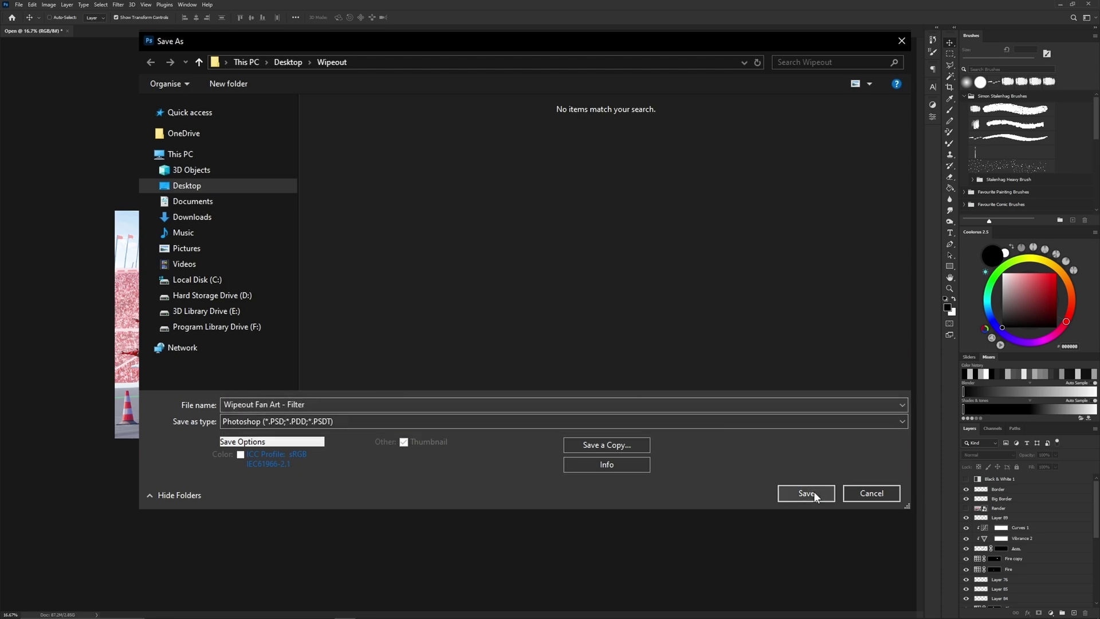
Step: Confirm the PSD save and flatten the image into one layer
{"action": "left_click", "coordinate": [807, 493]}
{"action": "left_click", "coordinate": [1091, 302]}
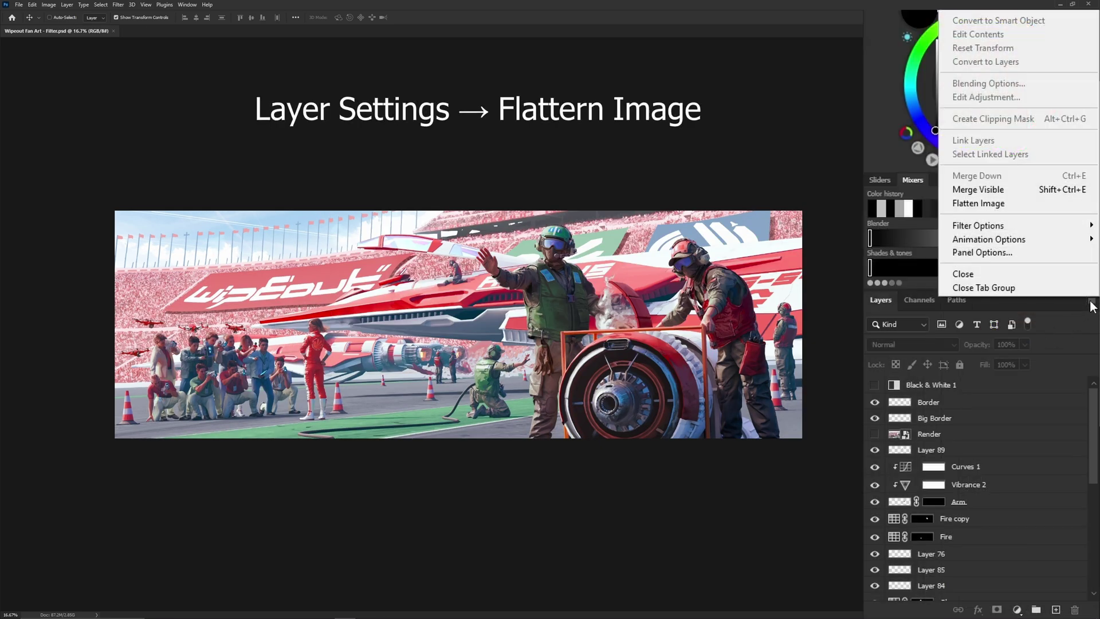
{"action": "left_click", "coordinate": [978, 204]}
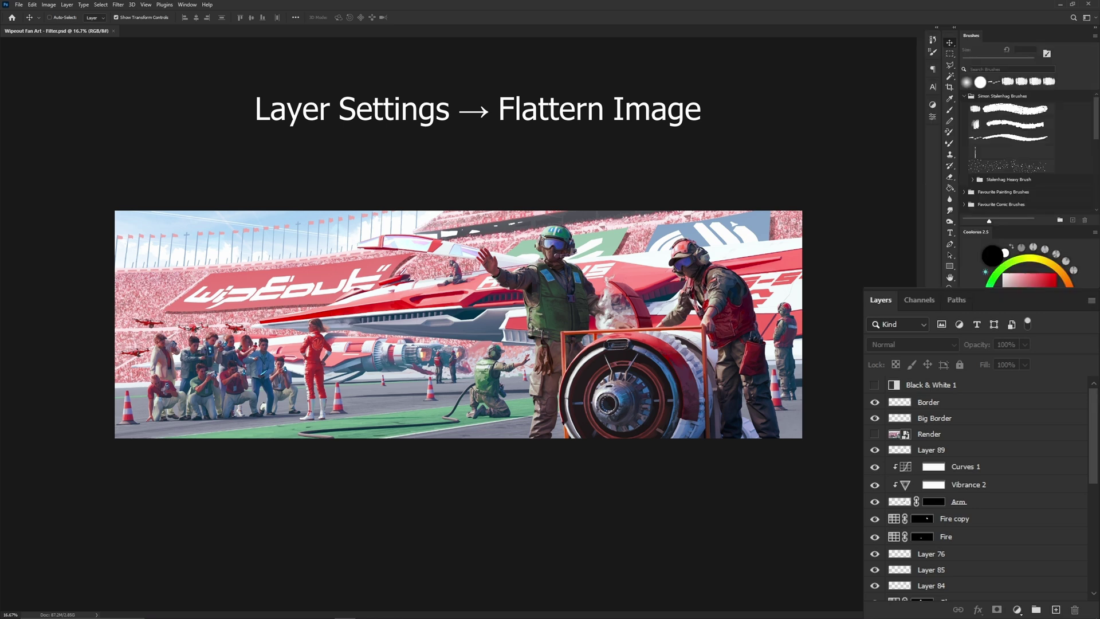
Step: Duplicate the unlocked layer, name the layers Background and Image Check, and hide Image Check
{"action": "left_click", "coordinate": [1073, 385]}
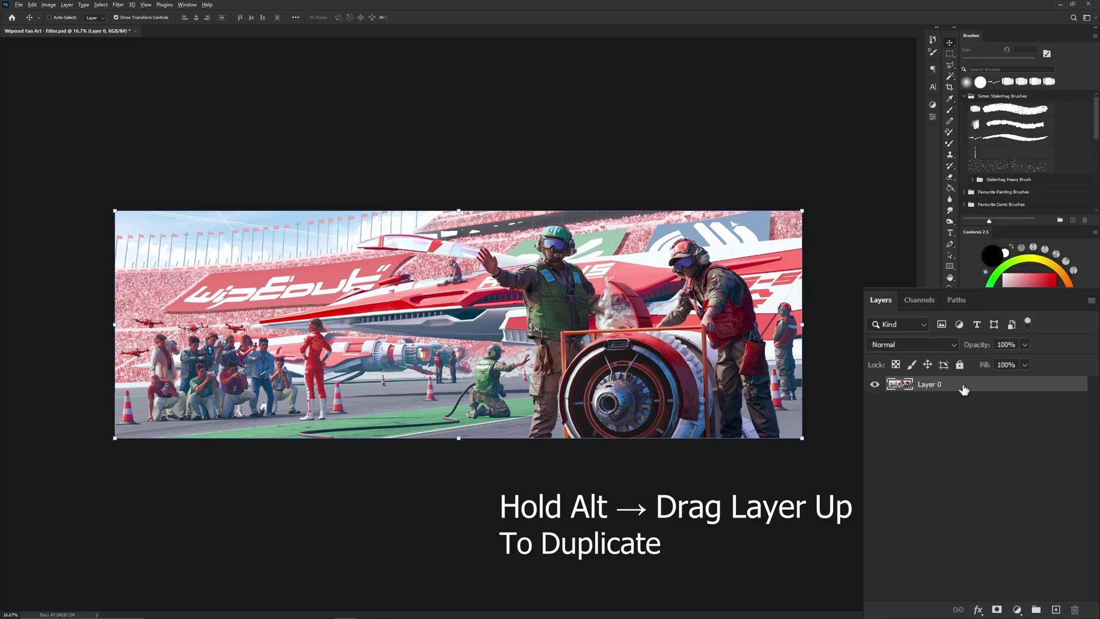
{"action": "left_click_drag", "start_coordinate": [969, 388], "coordinate": [967, 381]}
{"action": "double_click", "coordinate": [930, 400]}
{"action": "type", "text": "Backgroun"}
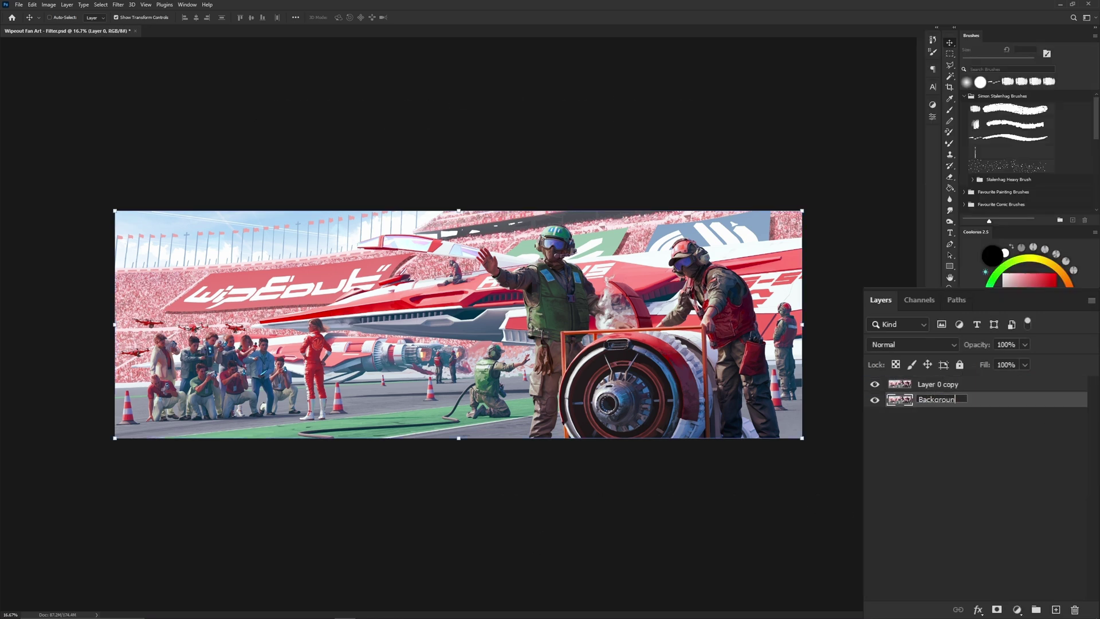
{"action": "type", "text": "d"}
{"action": "key", "text": "shift+Tab"}
{"action": "type", "text": "Image Check"}
{"action": "key", "text": "Return"}
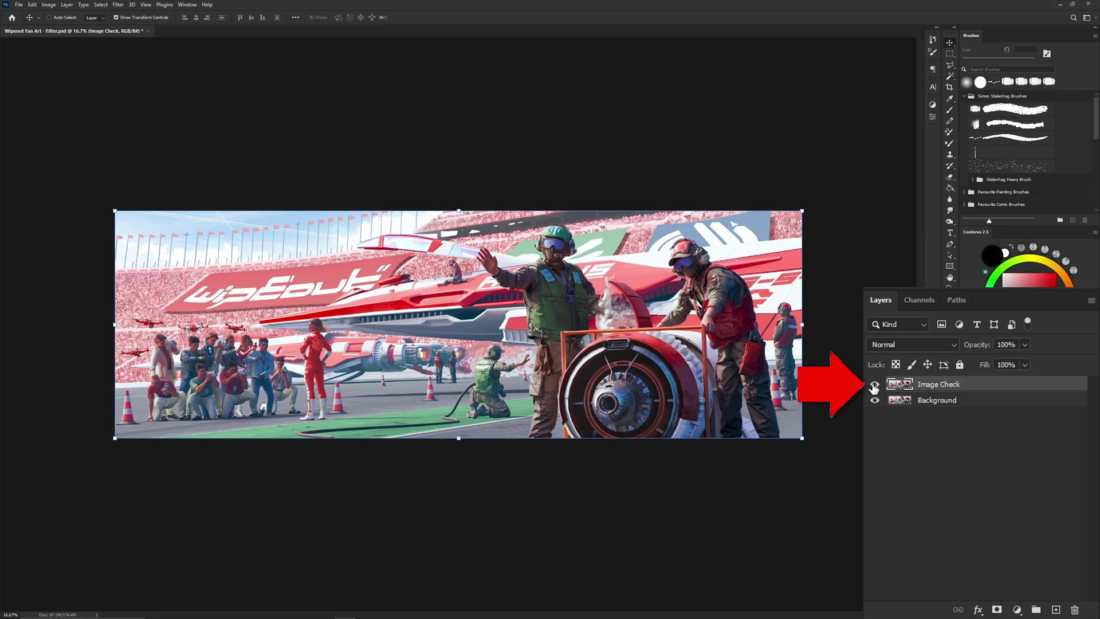
{"action": "left_click", "coordinate": [874, 388]}
{"action": "left_click", "coordinate": [892, 449]}
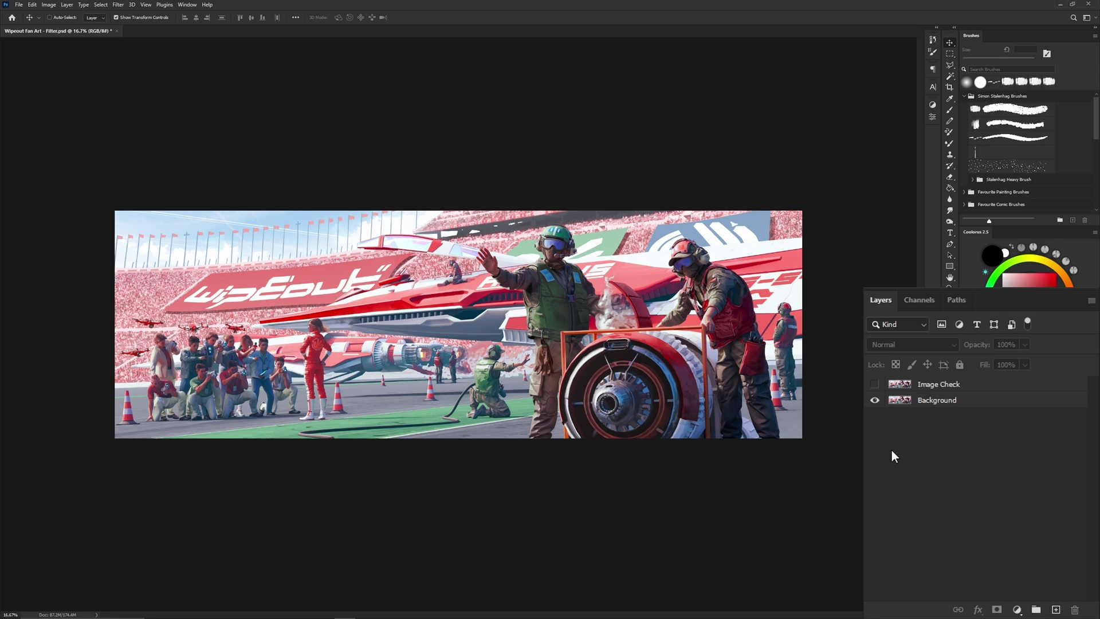
Step: Create a Texture group below Image Check with a new group nested inside it
{"action": "left_click", "coordinate": [1037, 609]}
{"action": "left_click_drag", "start_coordinate": [931, 385], "coordinate": [935, 408]}
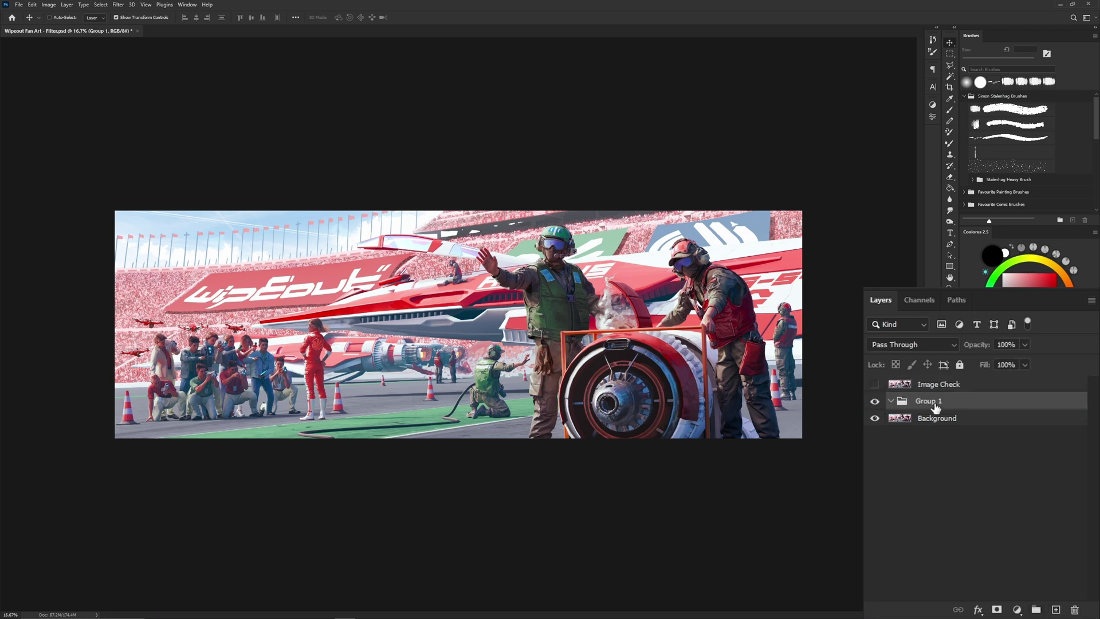
{"action": "double_click", "coordinate": [936, 401]}
{"action": "type", "text": "Texture"}
{"action": "left_click", "coordinate": [1036, 609]}
{"action": "left_click_drag", "start_coordinate": [940, 403], "coordinate": [943, 422]}
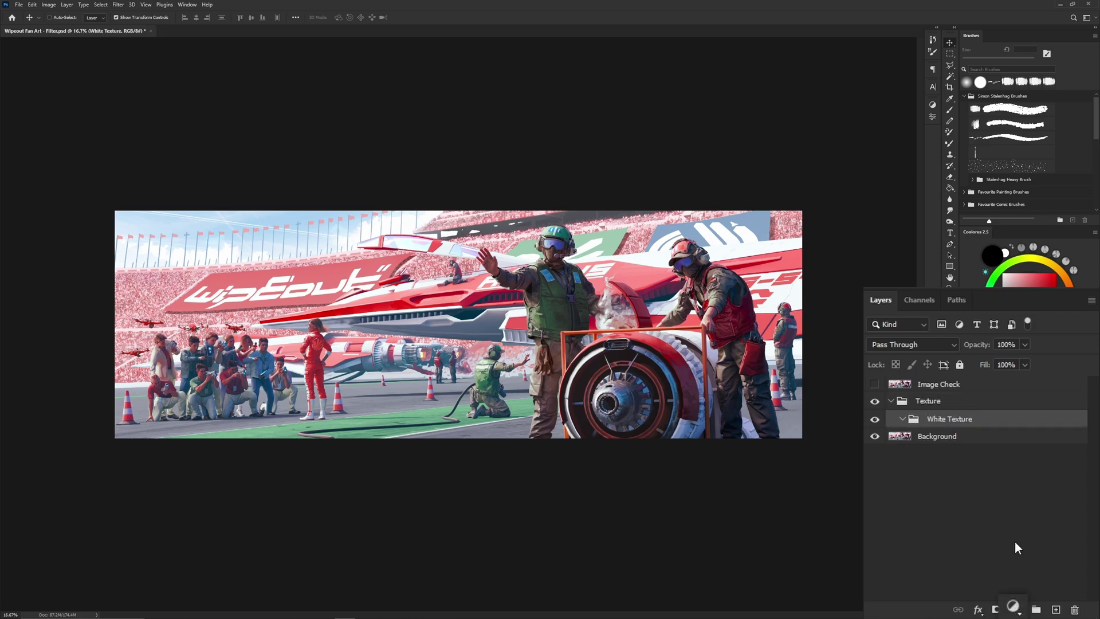
Step: Add a Pattern Fill using the coarse black-and-white noise pattern, scaled down to 60%
{"action": "left_click", "coordinate": [1019, 606]}
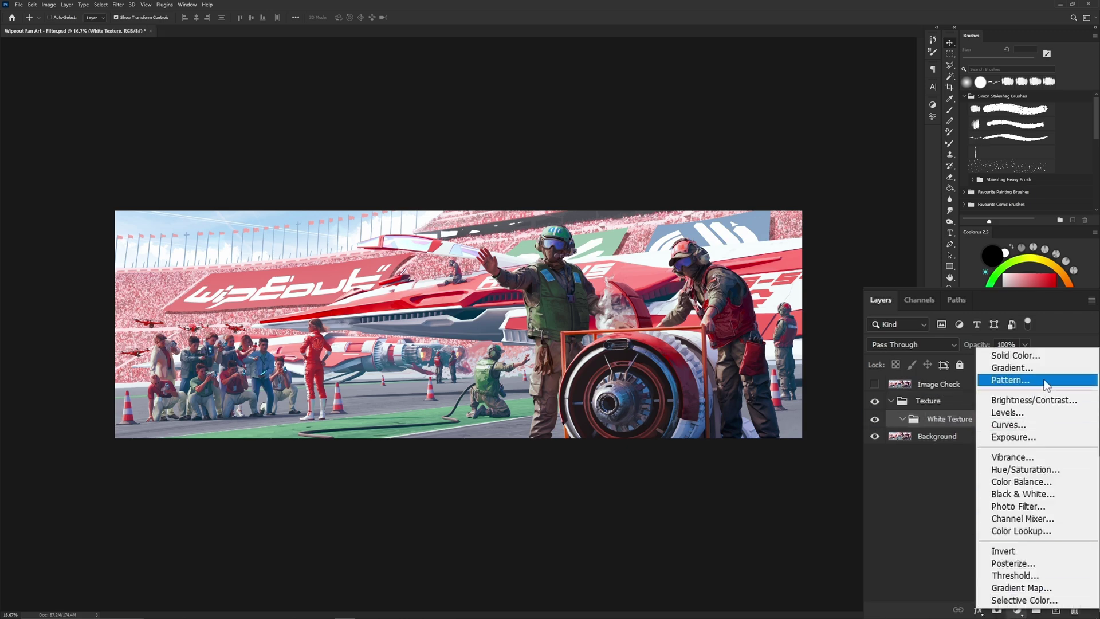
{"action": "left_click", "coordinate": [1004, 382]}
{"action": "left_click", "coordinate": [188, 263]}
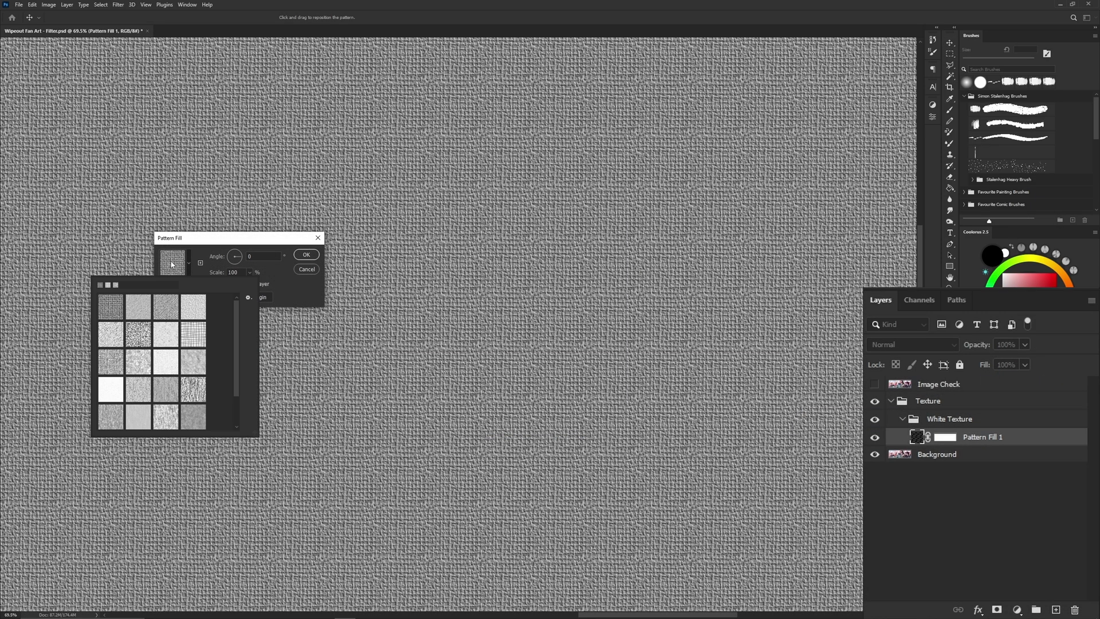
{"action": "left_click", "coordinate": [145, 307]}
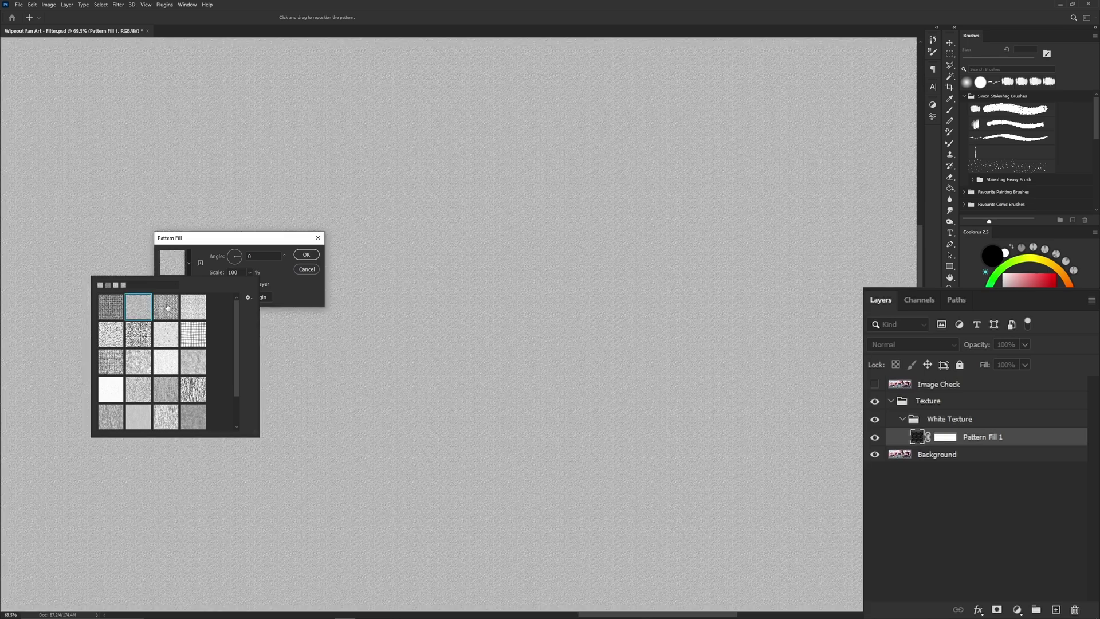
{"action": "left_click", "coordinate": [166, 306]}
{"action": "left_click", "coordinate": [199, 310]}
{"action": "scroll", "coordinate": [172, 321], "scroll_direction": "down", "scroll_amount": 1}
{"action": "left_click", "coordinate": [141, 332]}
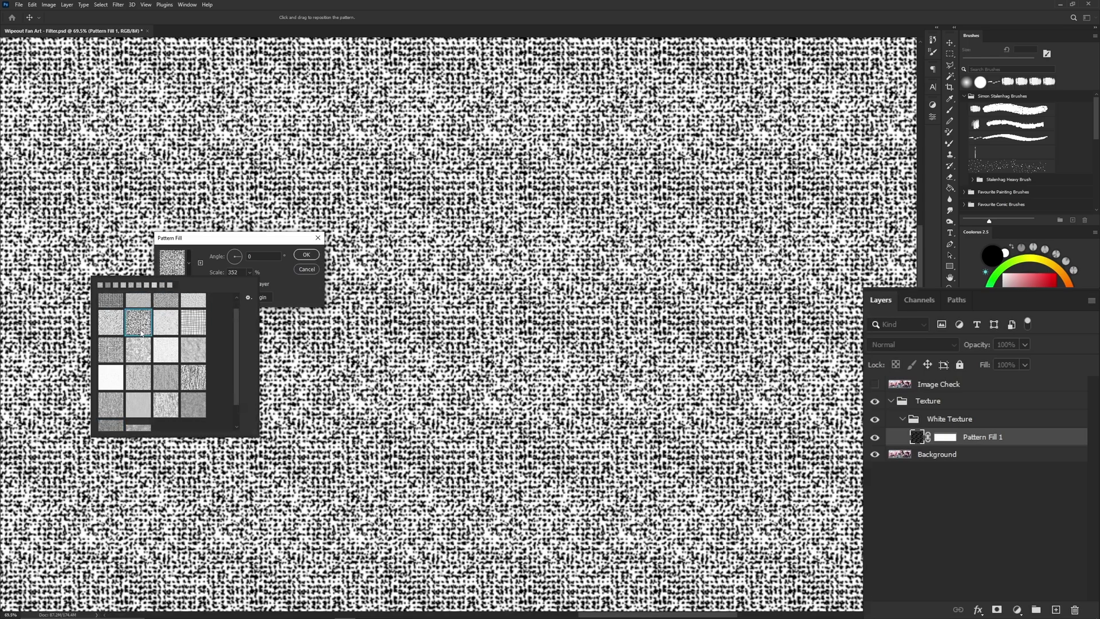
{"action": "left_click", "coordinate": [282, 268]}
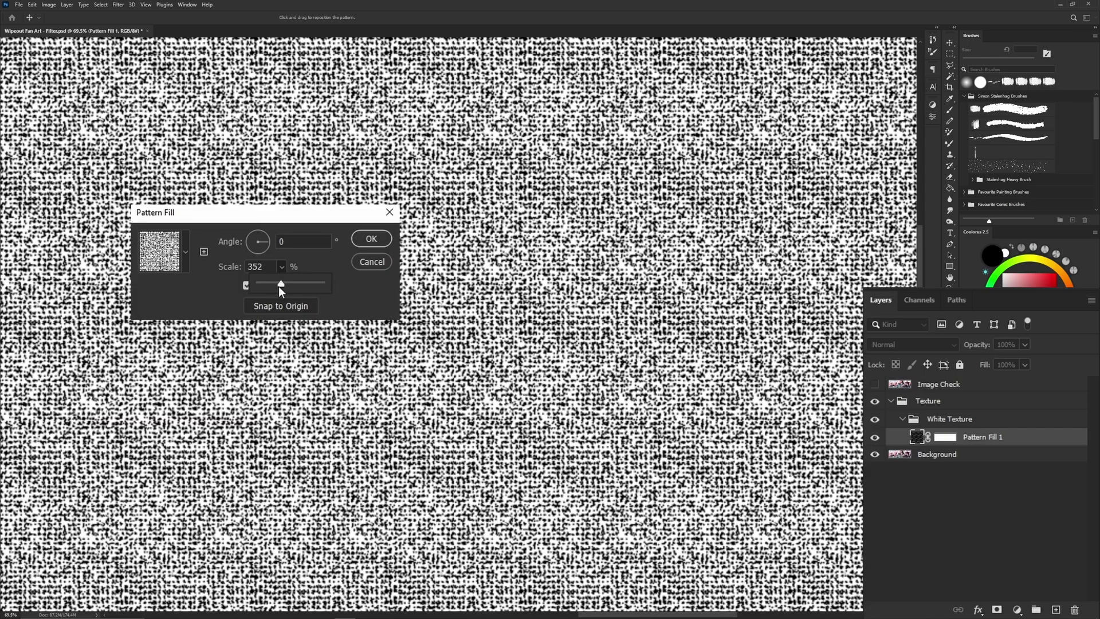
{"action": "left_click_drag", "start_coordinate": [280, 288], "coordinate": [252, 265]}
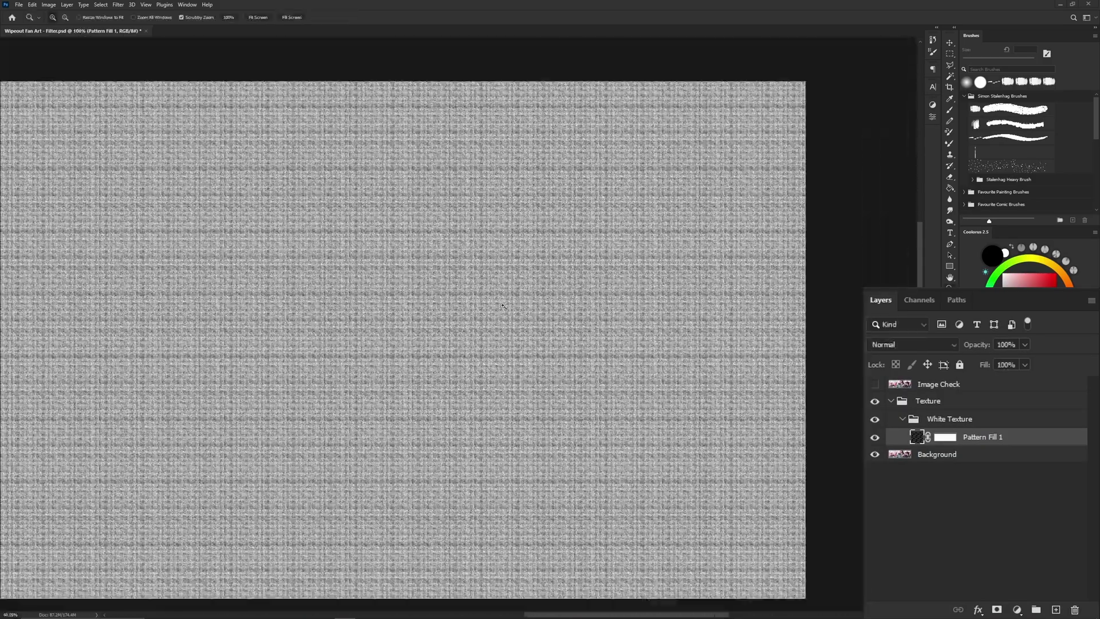
Step: Give Pattern Fill 1 the Divide blend mode and 50% opacity for subtle grain
{"action": "key", "text": "ctrl+0"}
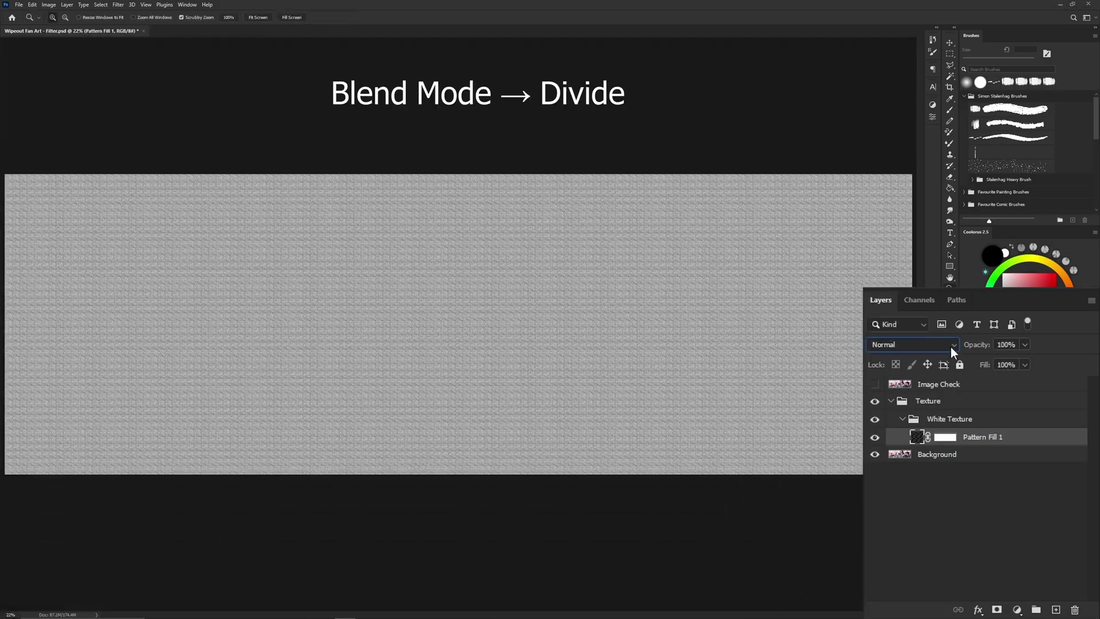
{"action": "left_click", "coordinate": [951, 344]}
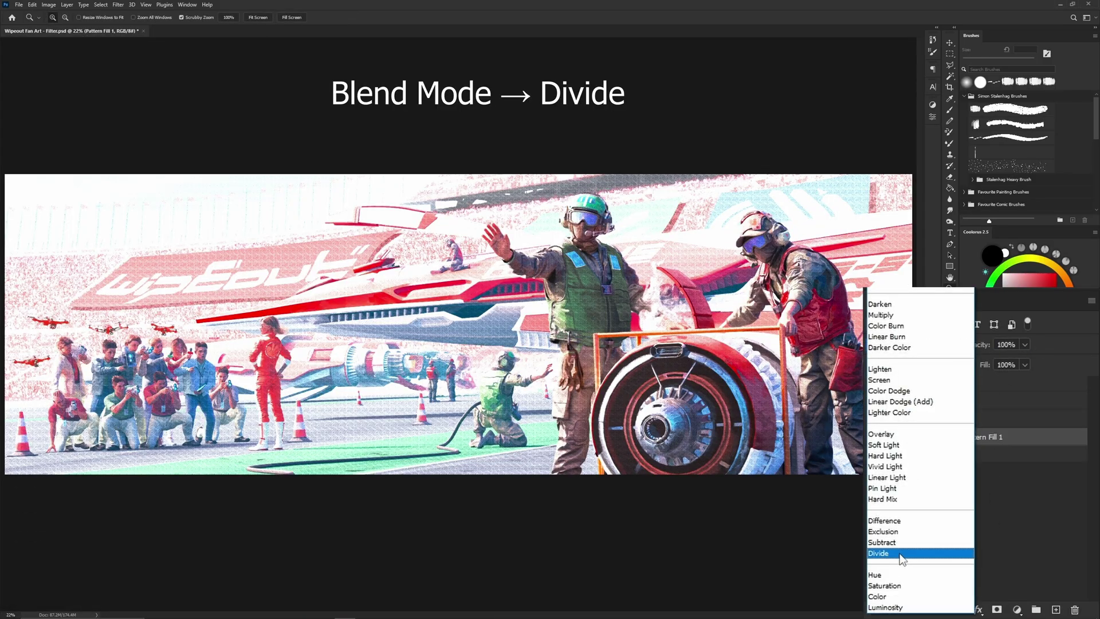
{"action": "left_click", "coordinate": [902, 555]}
{"action": "key", "text": "ctrl+1"}
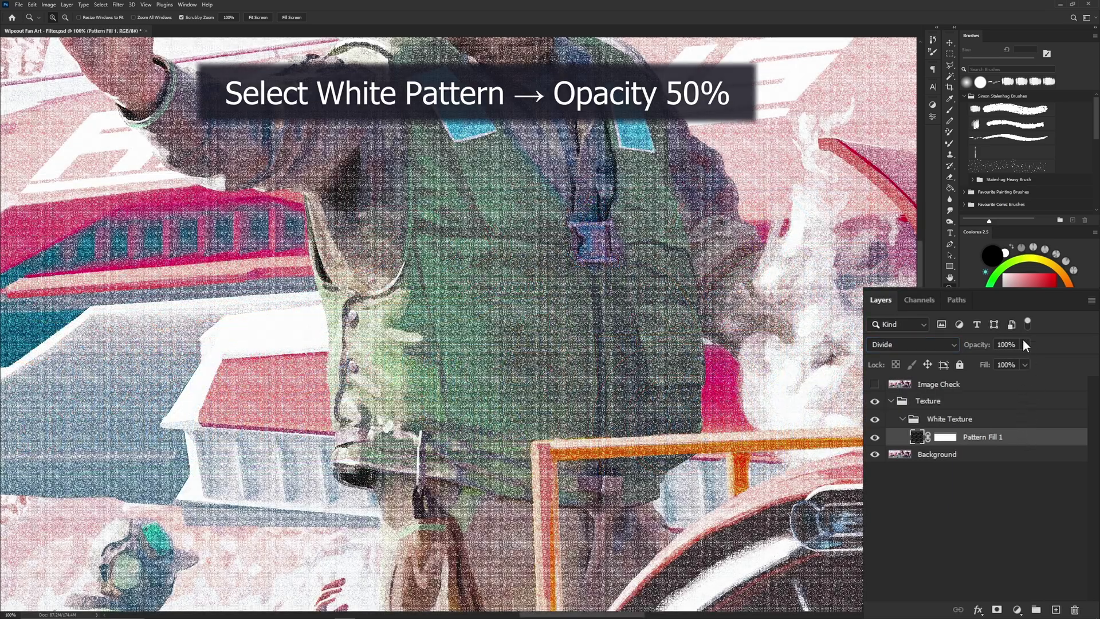
{"action": "left_click", "coordinate": [1025, 345]}
{"action": "left_click", "coordinate": [993, 361]}
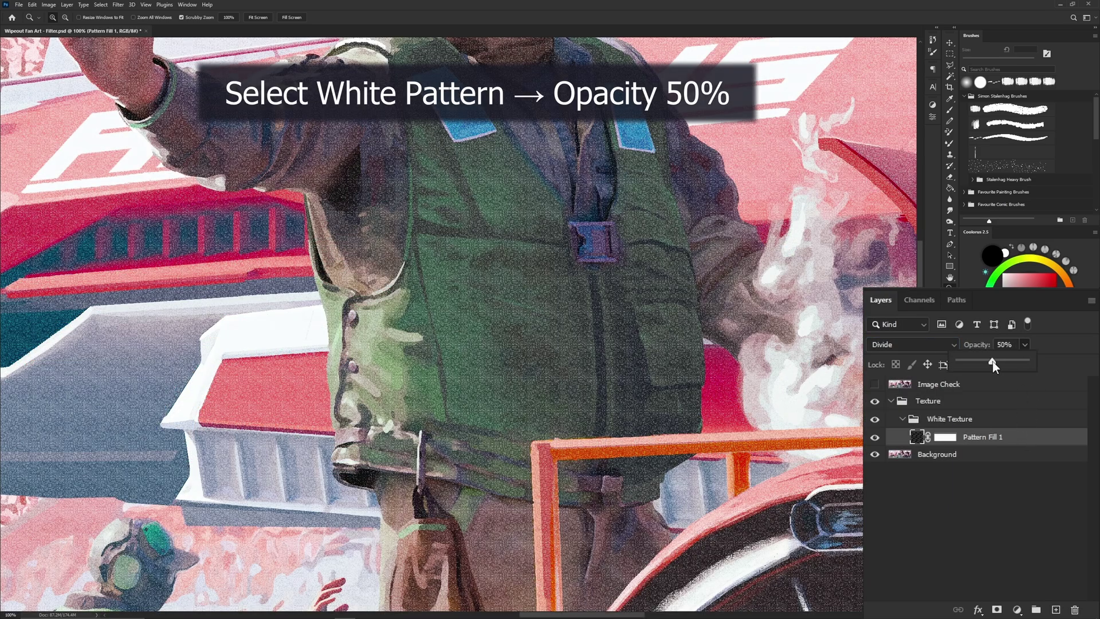
Step: Add a Curves layer clipped to Pattern Fill 1 and raise the curve to brighten
{"action": "left_click", "coordinate": [933, 107]}
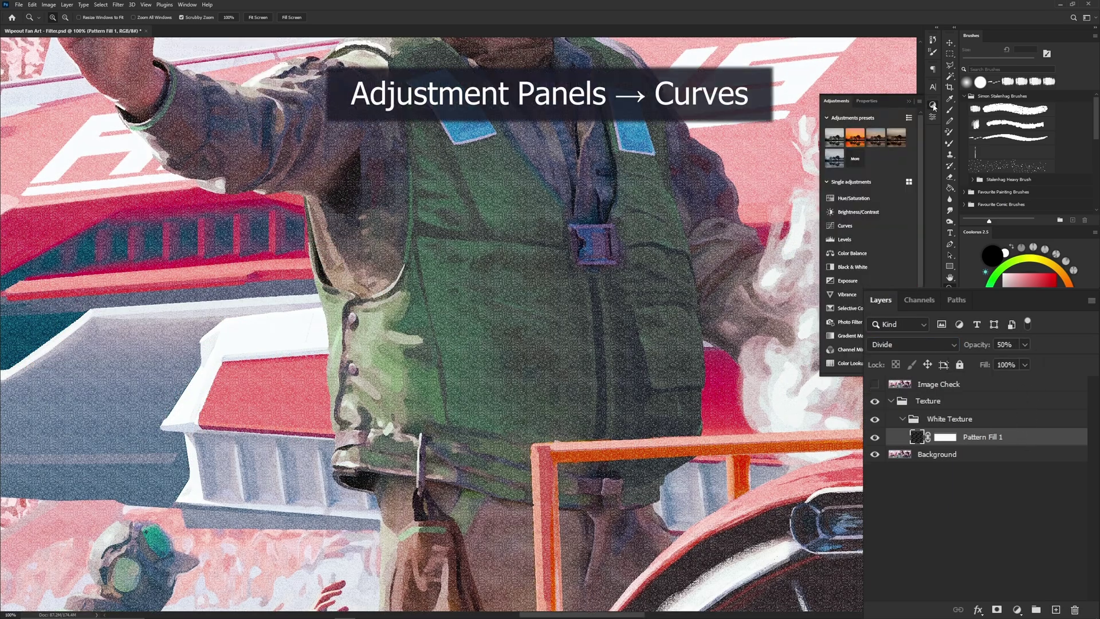
{"action": "left_click", "coordinate": [866, 225]}
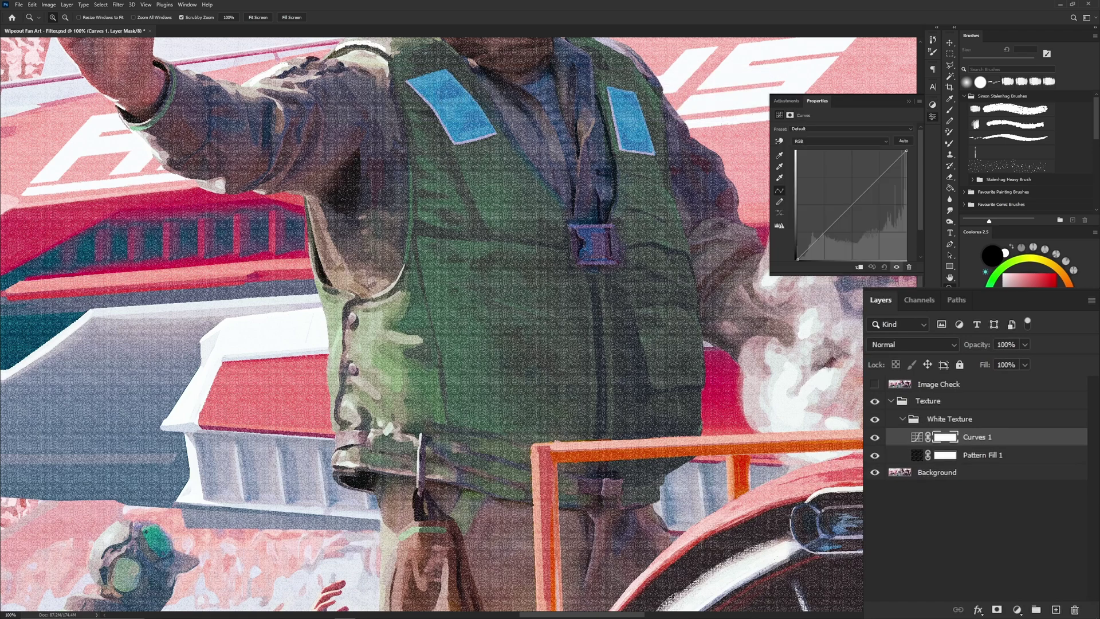
{"action": "left_click", "coordinate": [1091, 300]}
{"action": "left_click", "coordinate": [1020, 116]}
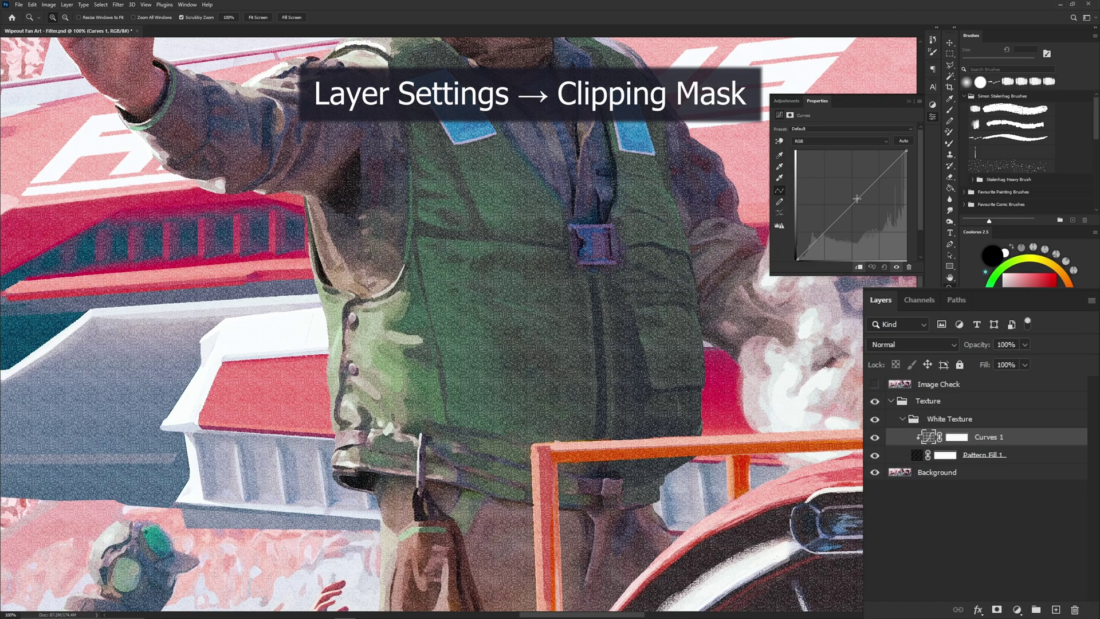
{"action": "left_click_drag", "start_coordinate": [857, 198], "coordinate": [852, 167]}
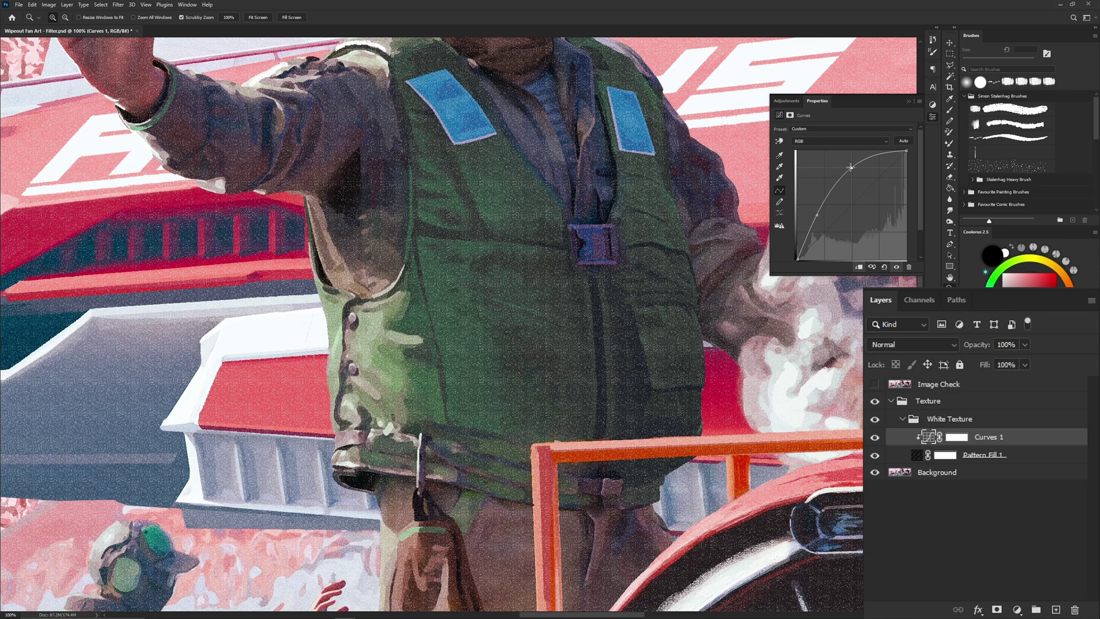
{"action": "left_click", "coordinate": [867, 419]}
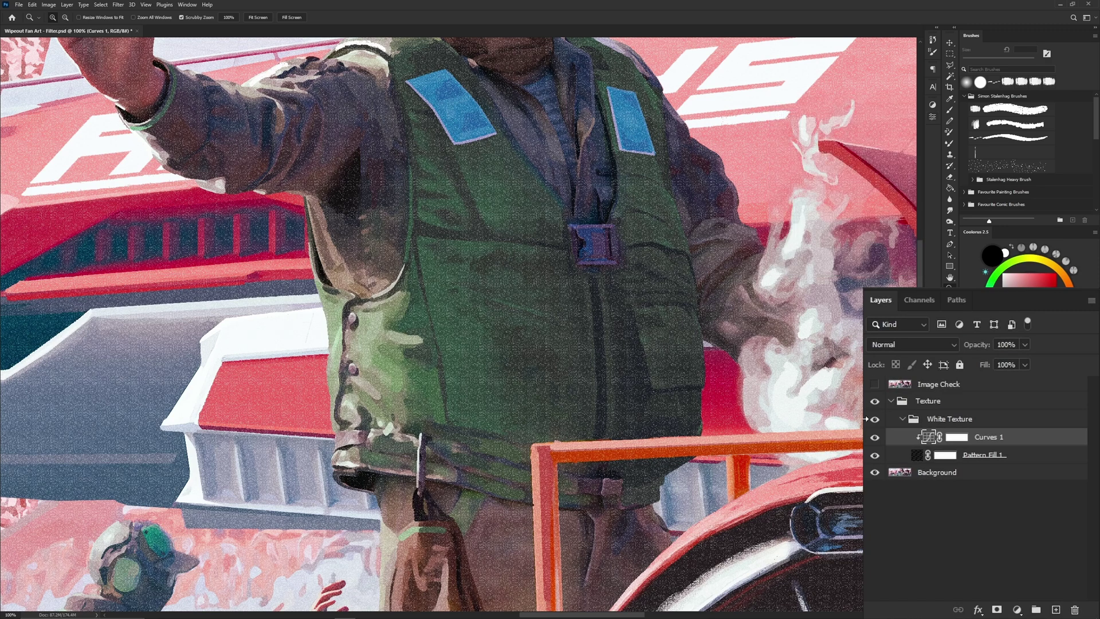
Step: Delete the layer masks of Curves 1 and Pattern Fill 1
{"action": "right_click", "coordinate": [961, 444]}
{"action": "left_click", "coordinate": [980, 472]}
{"action": "left_click", "coordinate": [946, 455]}
{"action": "right_click", "coordinate": [946, 457]}
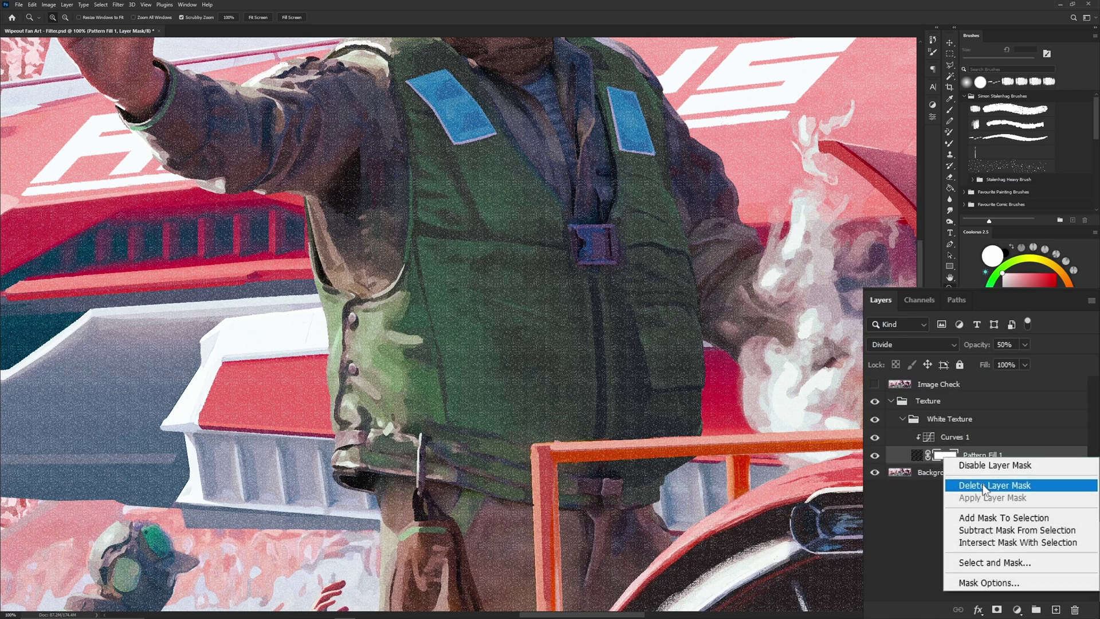
{"action": "left_click", "coordinate": [984, 486]}
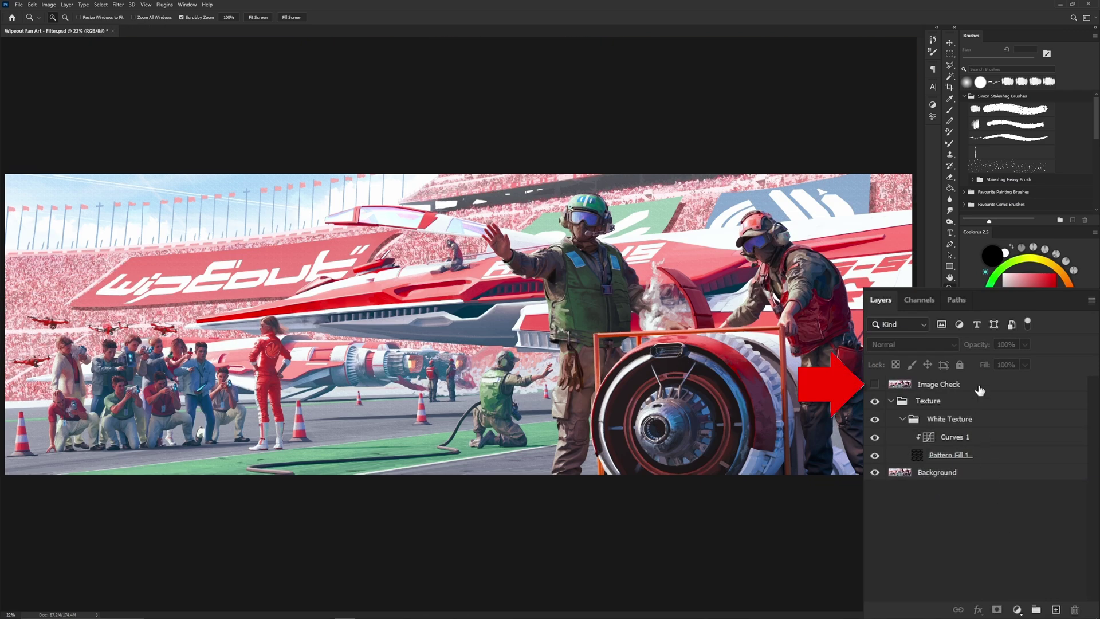
Step: With Image Check visible, Copy Merged the whole canvas, then hide Image Check again
{"action": "left_click", "coordinate": [980, 390]}
{"action": "left_click", "coordinate": [874, 385]}
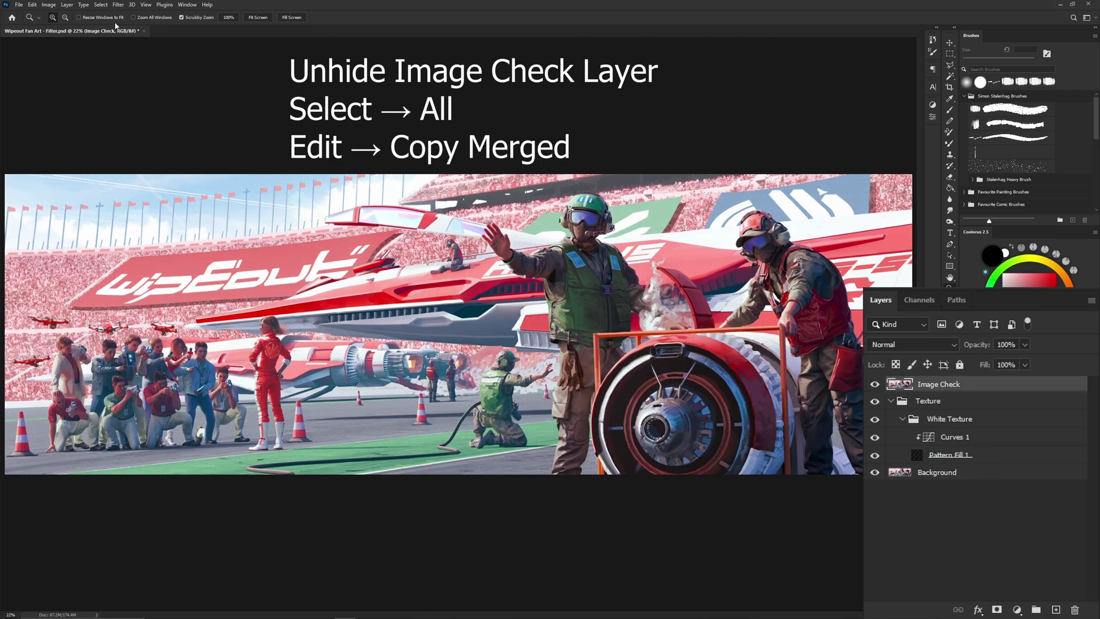
{"action": "left_click", "coordinate": [101, 4]}
{"action": "left_click", "coordinate": [109, 14]}
{"action": "left_click", "coordinate": [32, 5]}
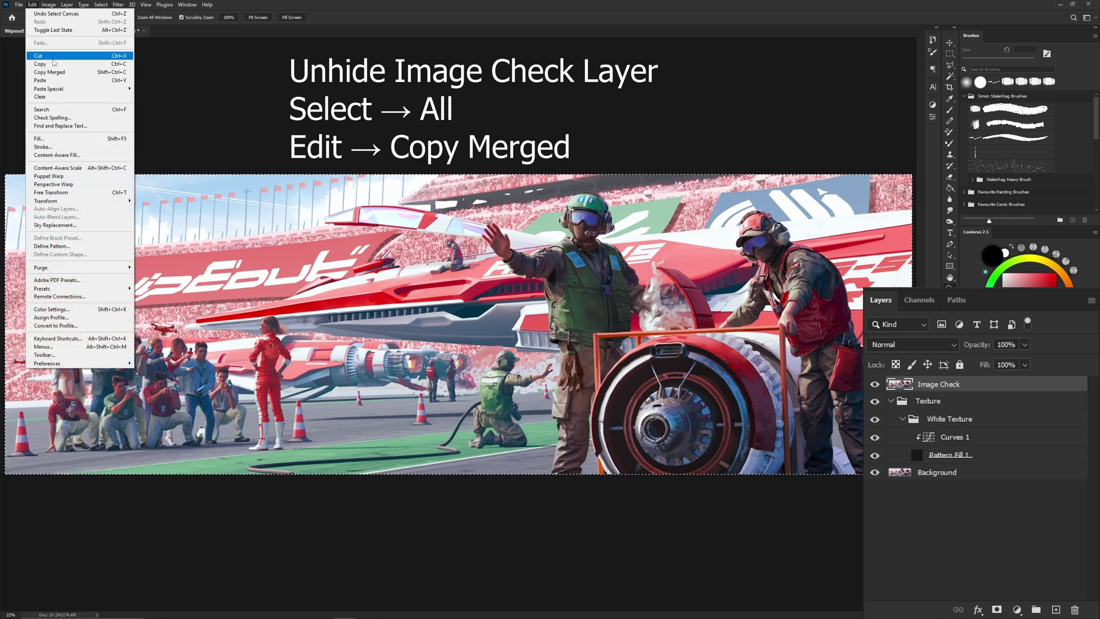
{"action": "left_click", "coordinate": [49, 72]}
{"action": "key", "text": "ctrl+d"}
{"action": "left_click", "coordinate": [875, 384]}
Step: Add a mask to White Texture and Paste in Place the merged copy into it
{"action": "key", "text": "v"}
{"action": "left_click", "coordinate": [993, 421]}
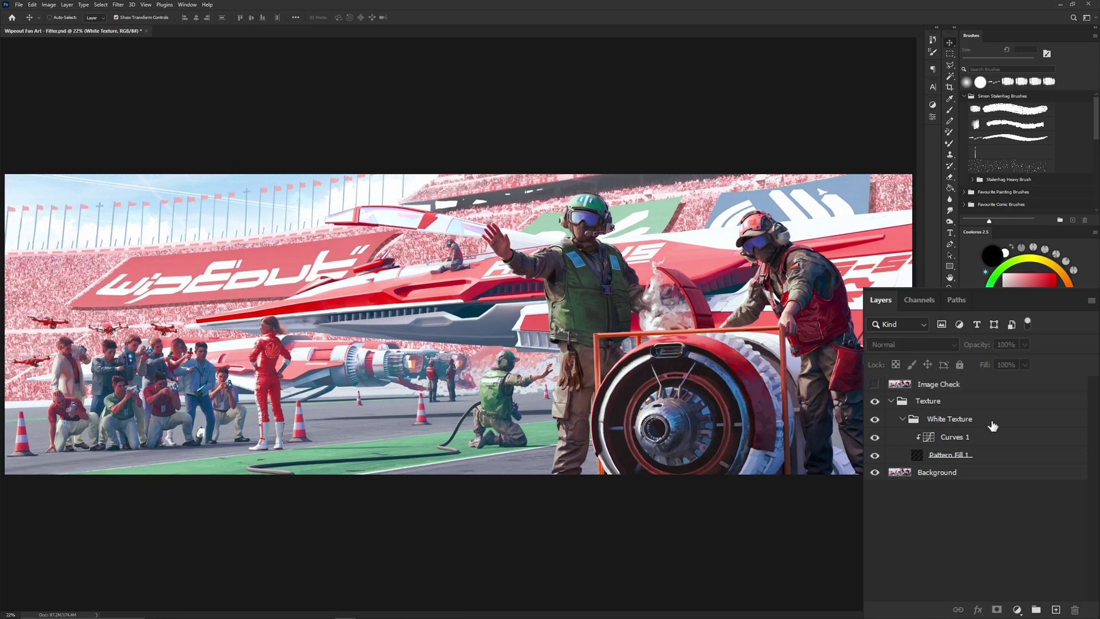
{"action": "left_click", "coordinate": [997, 608]}
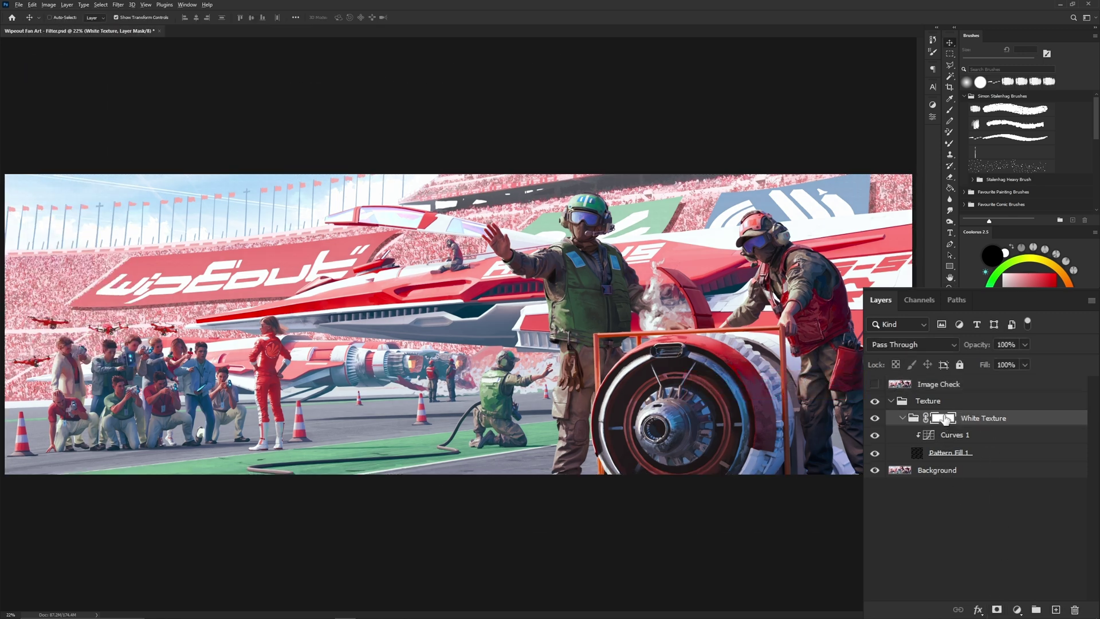
{"action": "left_click", "coordinate": [943, 418], "text": "alt"}
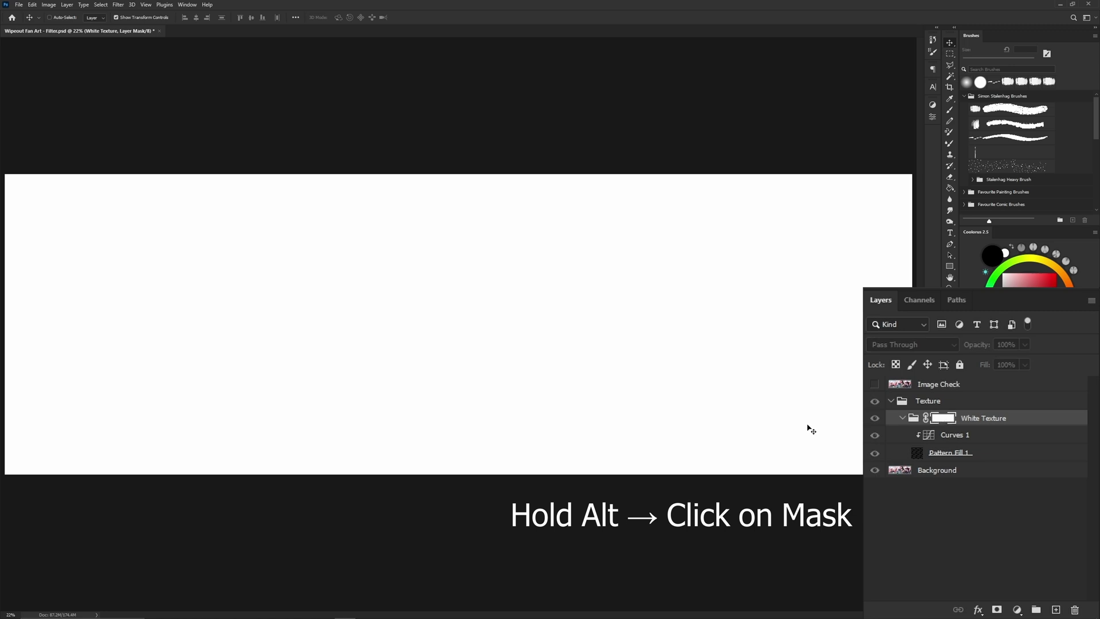
{"action": "left_click", "coordinate": [32, 5]}
{"action": "mouse_move", "coordinate": [61, 90]}
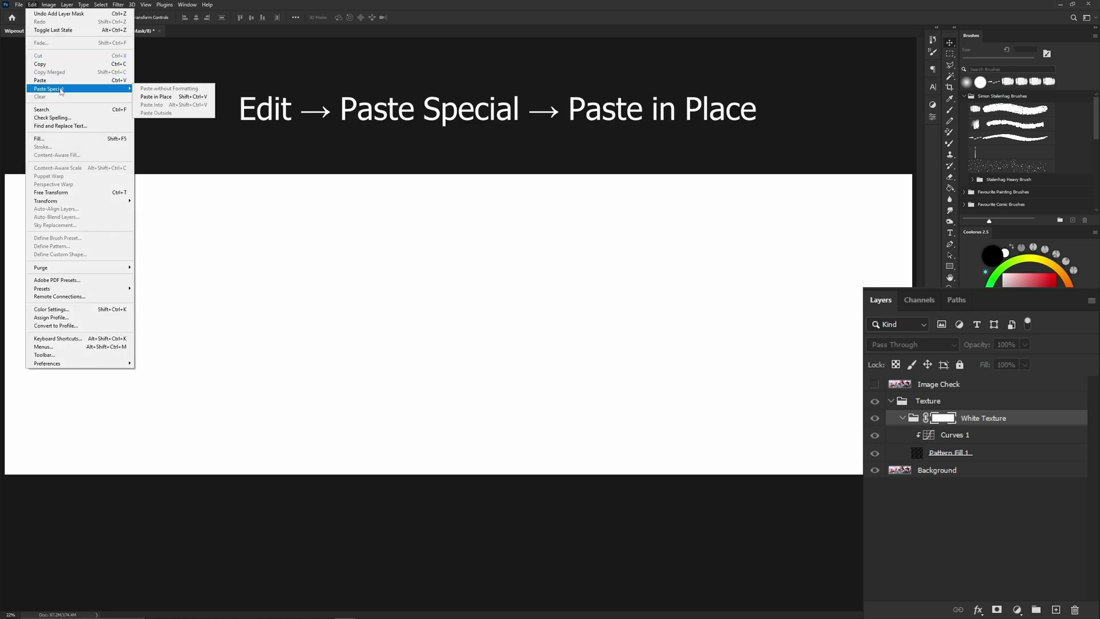
{"action": "left_click", "coordinate": [156, 96]}
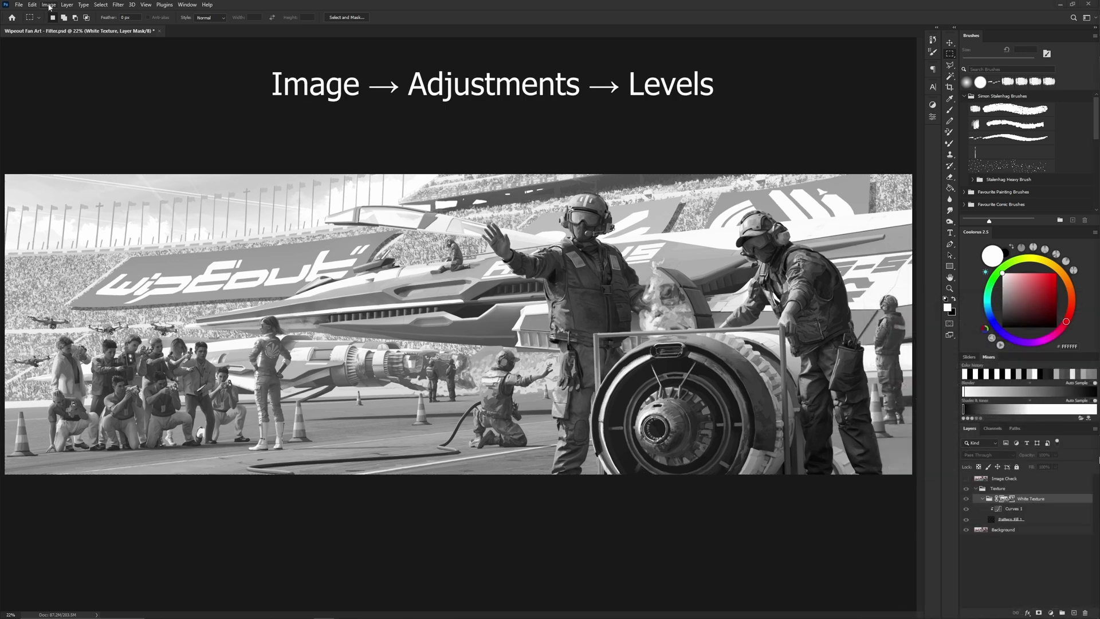
Step: Apply Levels to the White Texture mask with inputs 0, 1.76 and 183
{"action": "left_click", "coordinate": [49, 5]}
{"action": "mouse_move", "coordinate": [70, 29]}
{"action": "left_click", "coordinate": [170, 35]}
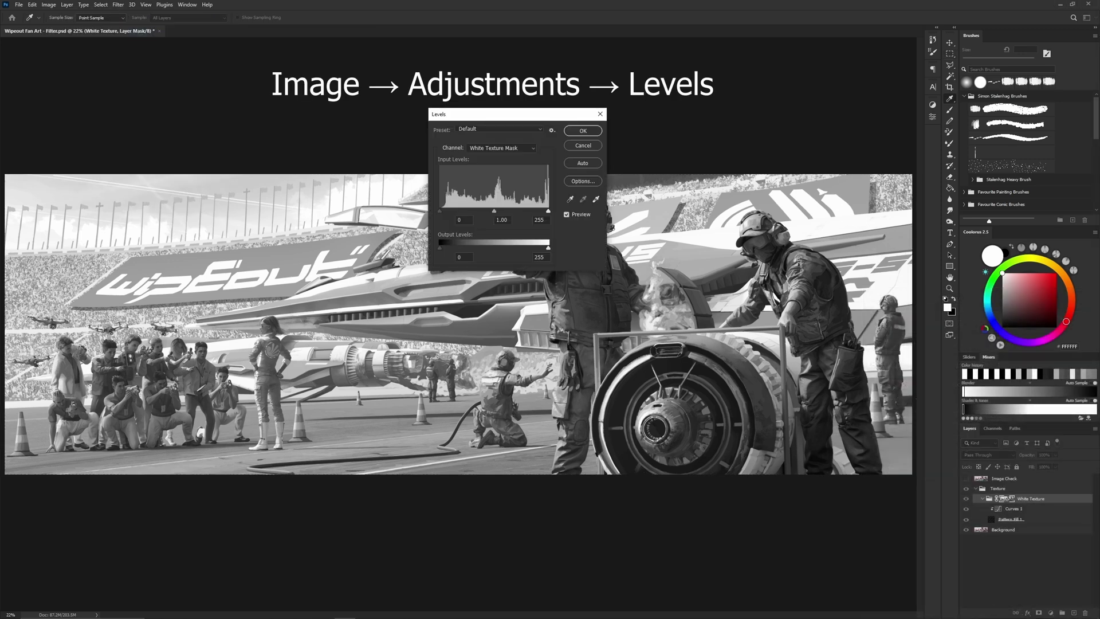
{"action": "left_click_drag", "start_coordinate": [514, 117], "coordinate": [267, 34]}
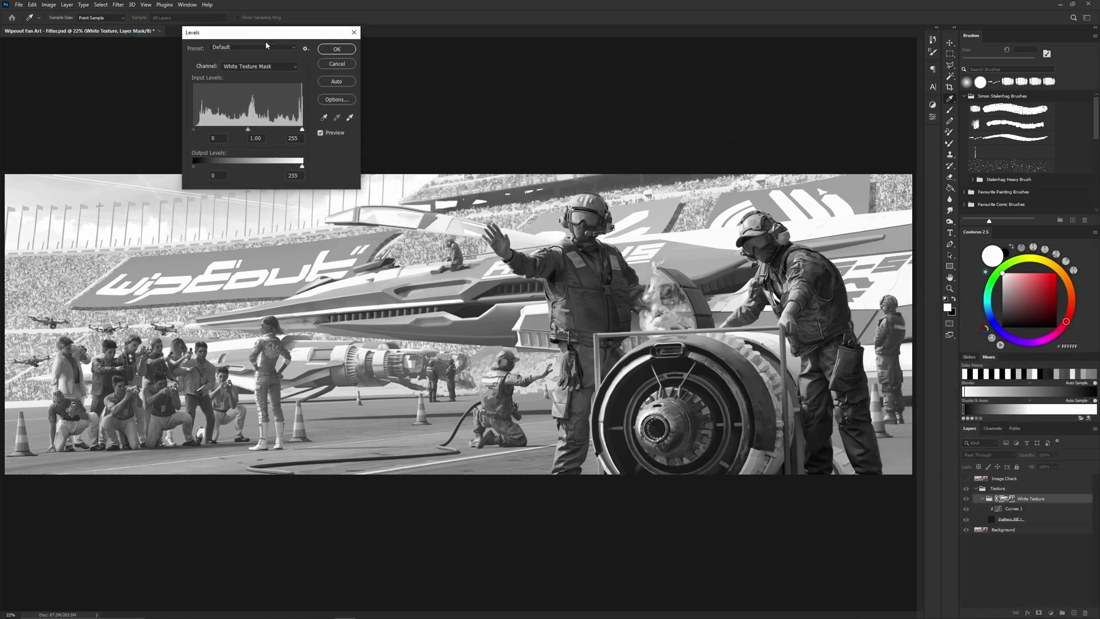
{"action": "left_click_drag", "start_coordinate": [303, 131], "coordinate": [253, 140]}
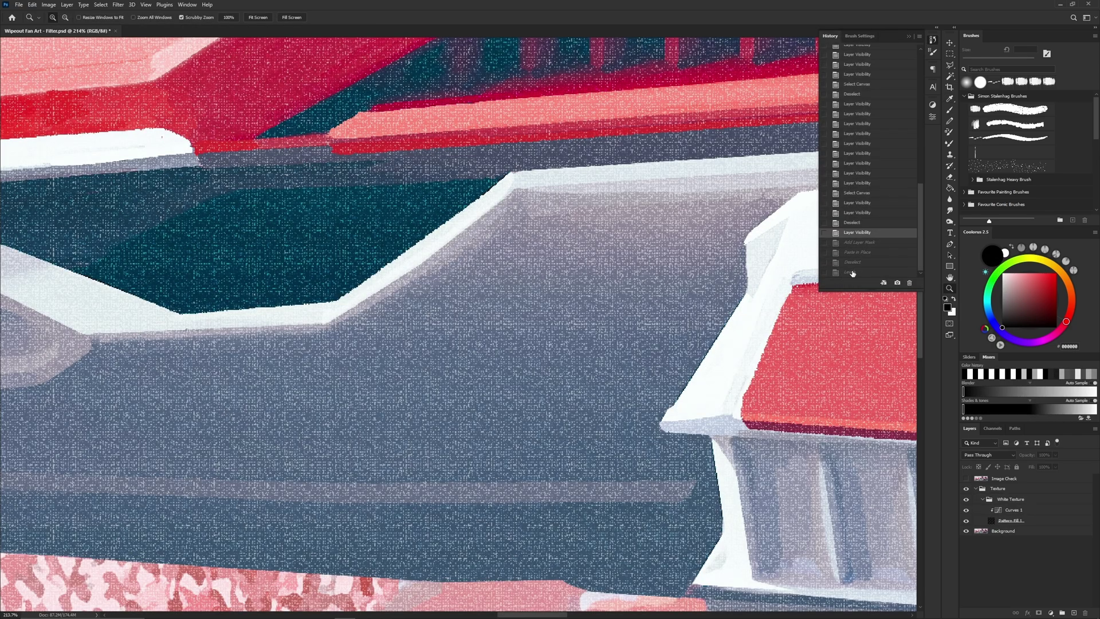
{"action": "left_click", "coordinate": [852, 273]}
{"action": "left_click", "coordinate": [857, 233]}
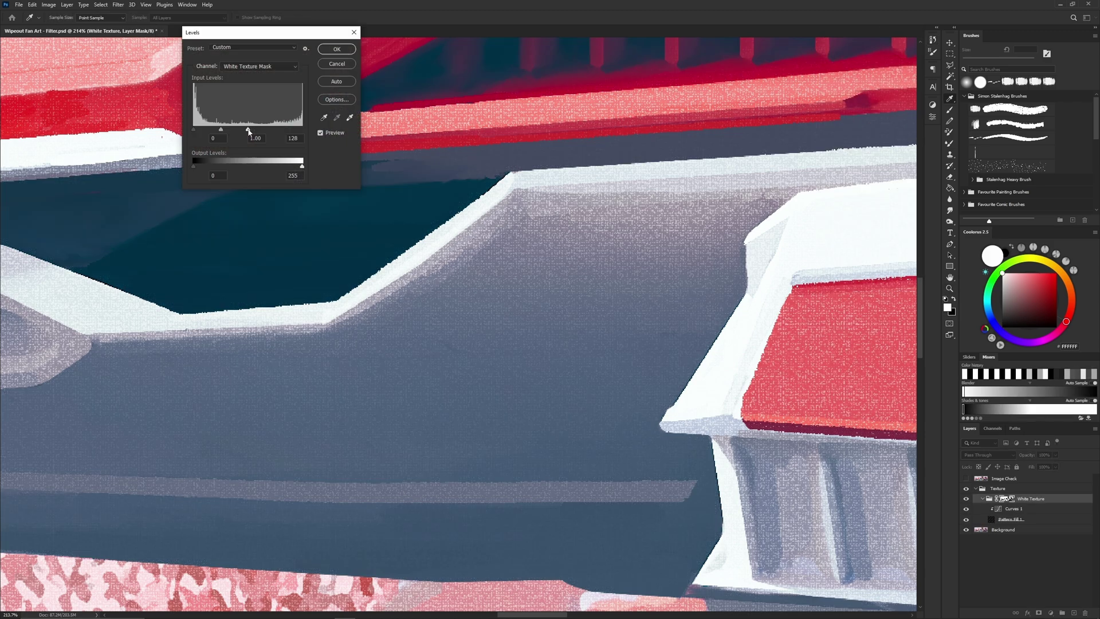
{"action": "left_click_drag", "start_coordinate": [249, 131], "coordinate": [213, 132]}
{"action": "left_click", "coordinate": [217, 130]}
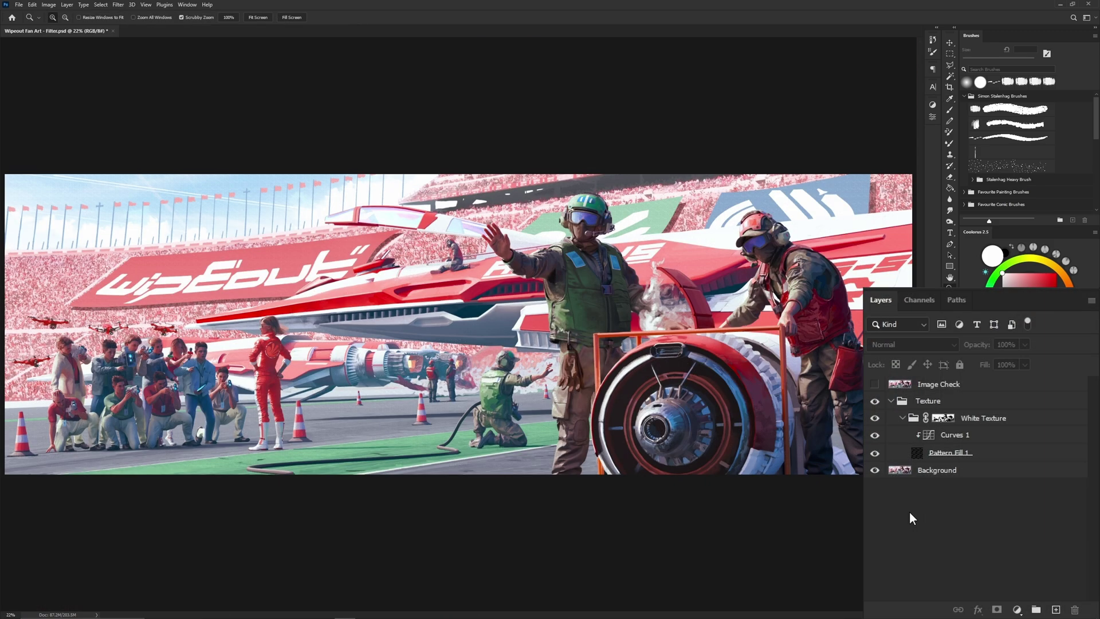
Step: Brush on Pattern Fill 1, confirm rasterizing it, then deselect all layers
{"action": "left_click", "coordinate": [917, 454]}
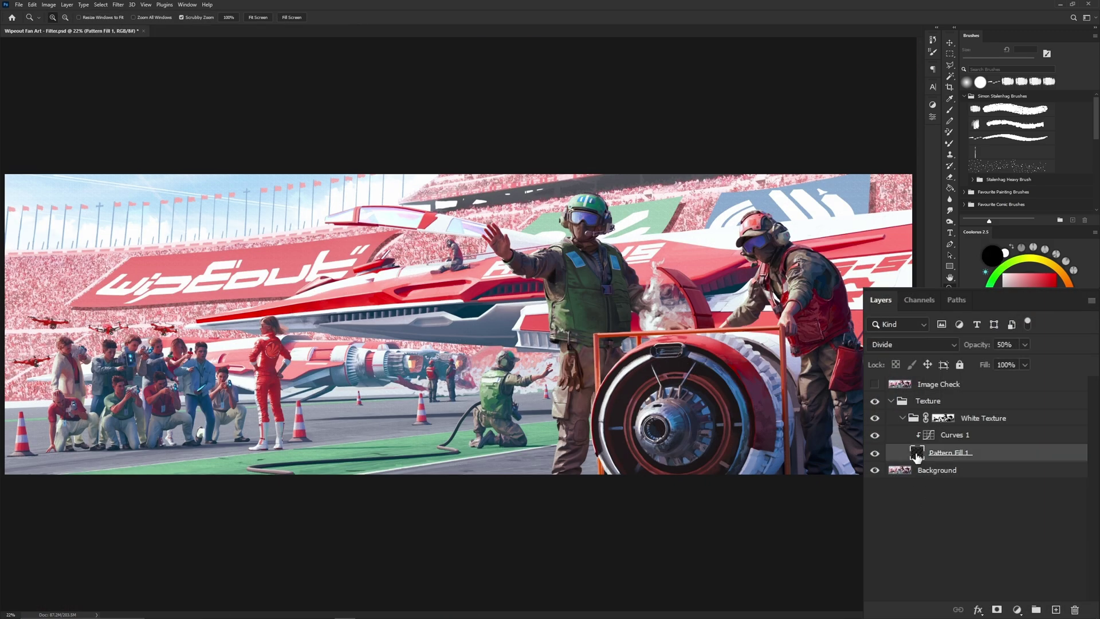
{"action": "left_click", "coordinate": [951, 110]}
{"action": "left_click", "coordinate": [693, 258]}
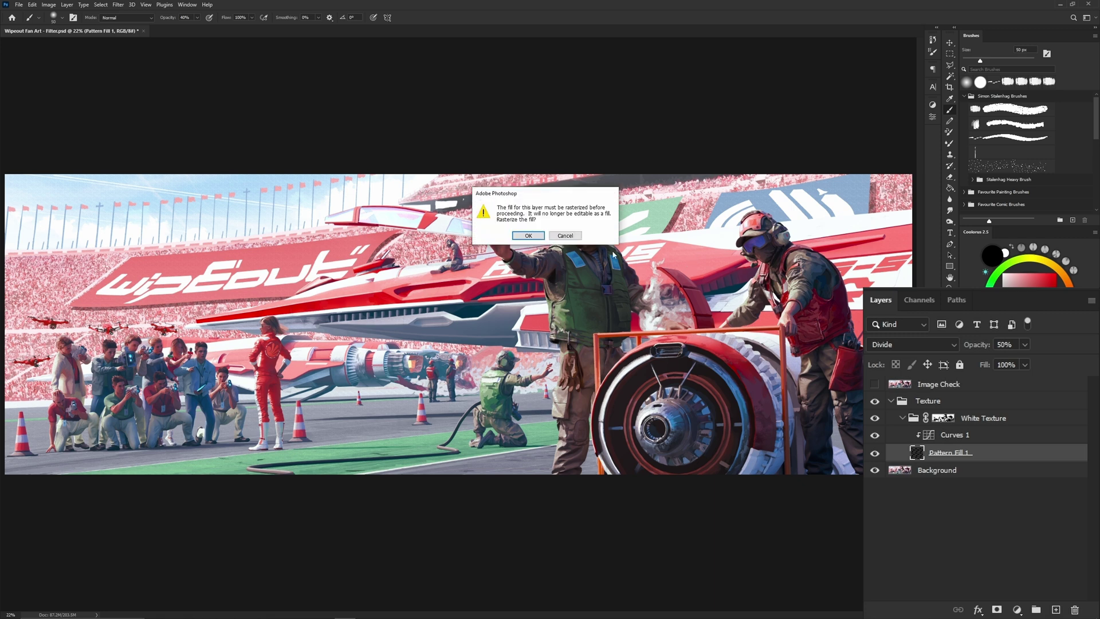
{"action": "left_click", "coordinate": [528, 235]}
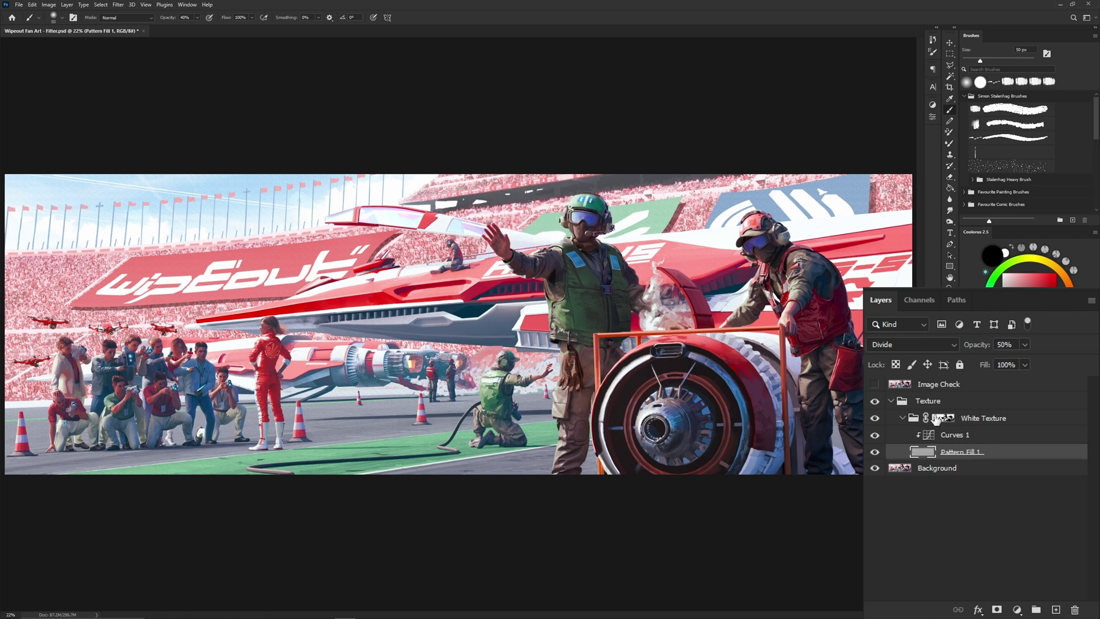
{"action": "left_click", "coordinate": [947, 519]}
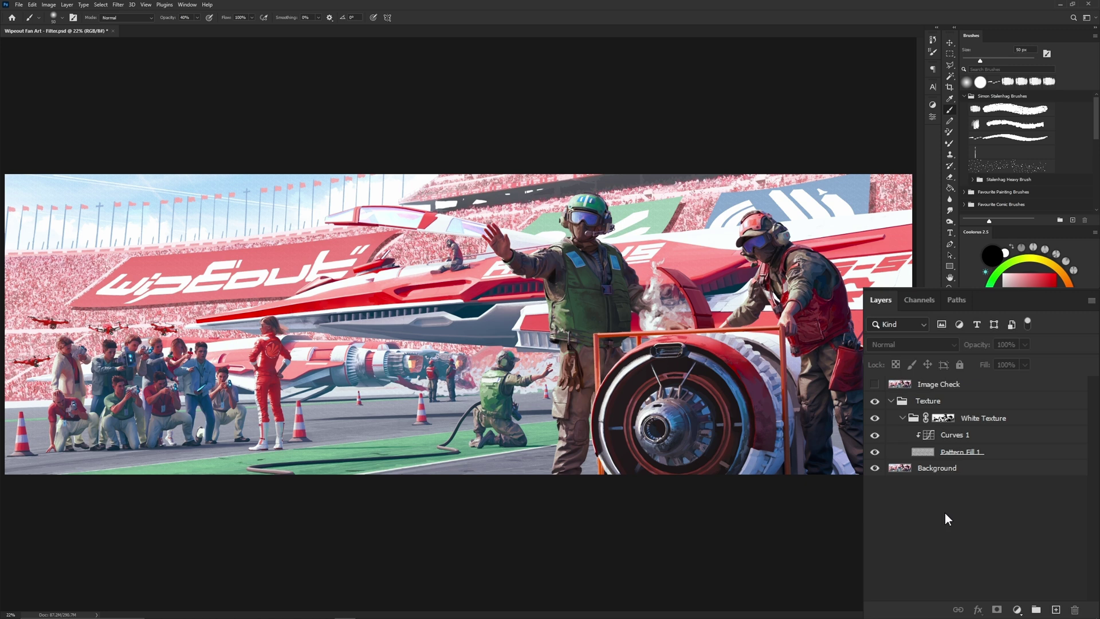
Step: Duplicate the White Texture group above itself and rename the copy Black Texture
{"action": "left_click", "coordinate": [1040, 423]}
{"action": "left_click_drag", "start_coordinate": [1038, 423], "coordinate": [1038, 414]}
{"action": "double_click", "coordinate": [974, 419]}
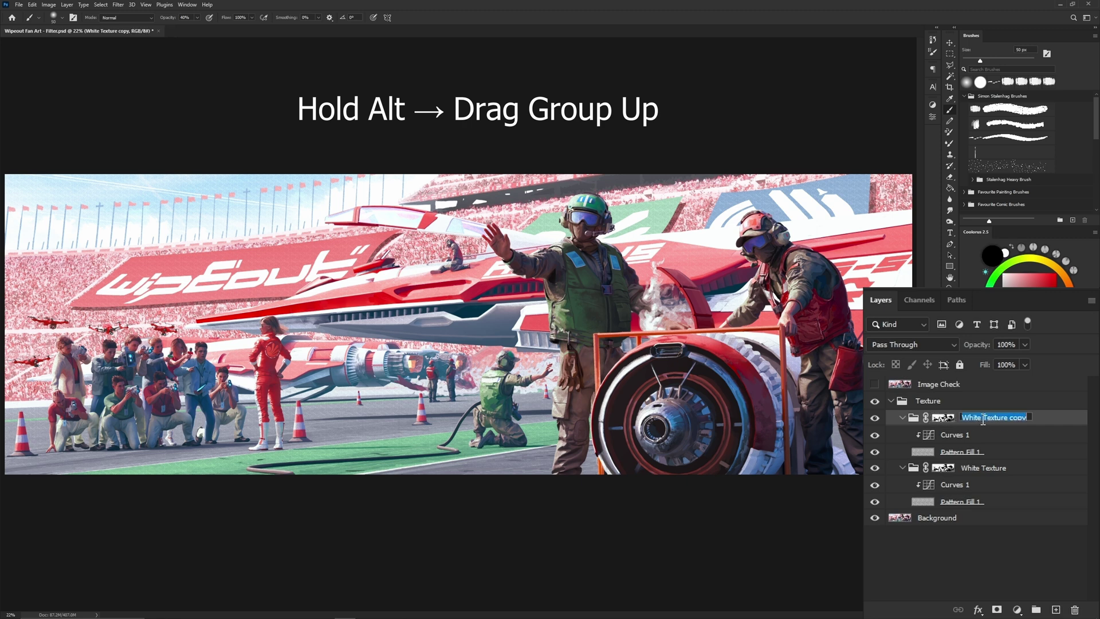
{"action": "double_click", "coordinate": [973, 419]}
{"action": "type", "text": "Black"}
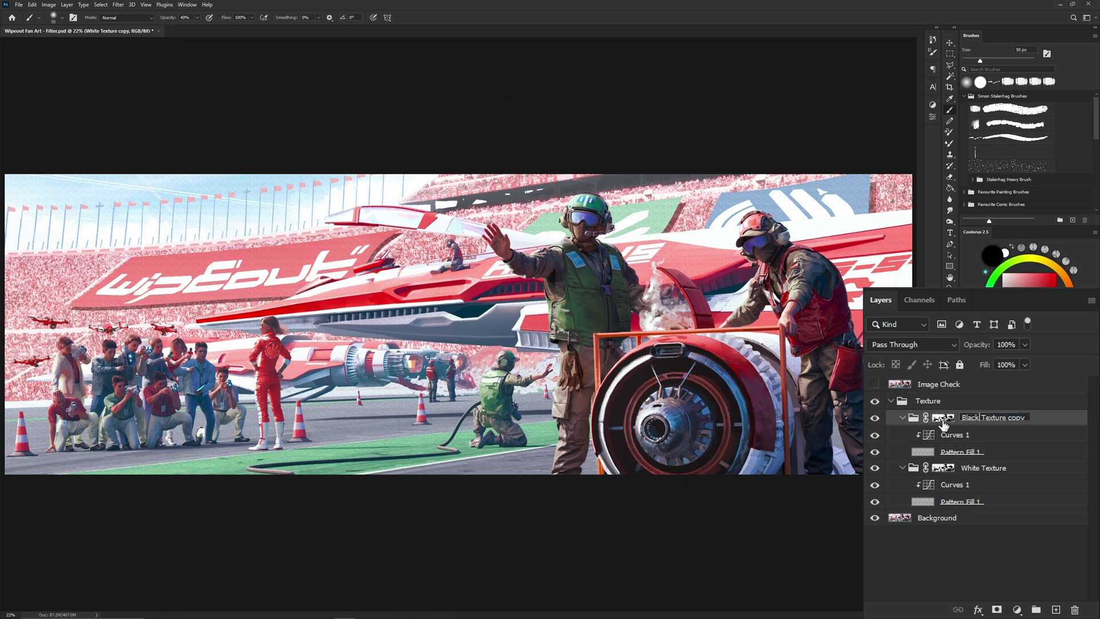
{"action": "left_click_drag", "start_coordinate": [1008, 417], "coordinate": [1044, 423]}
{"action": "key", "text": "BackSpace"}
{"action": "key", "text": "Return"}
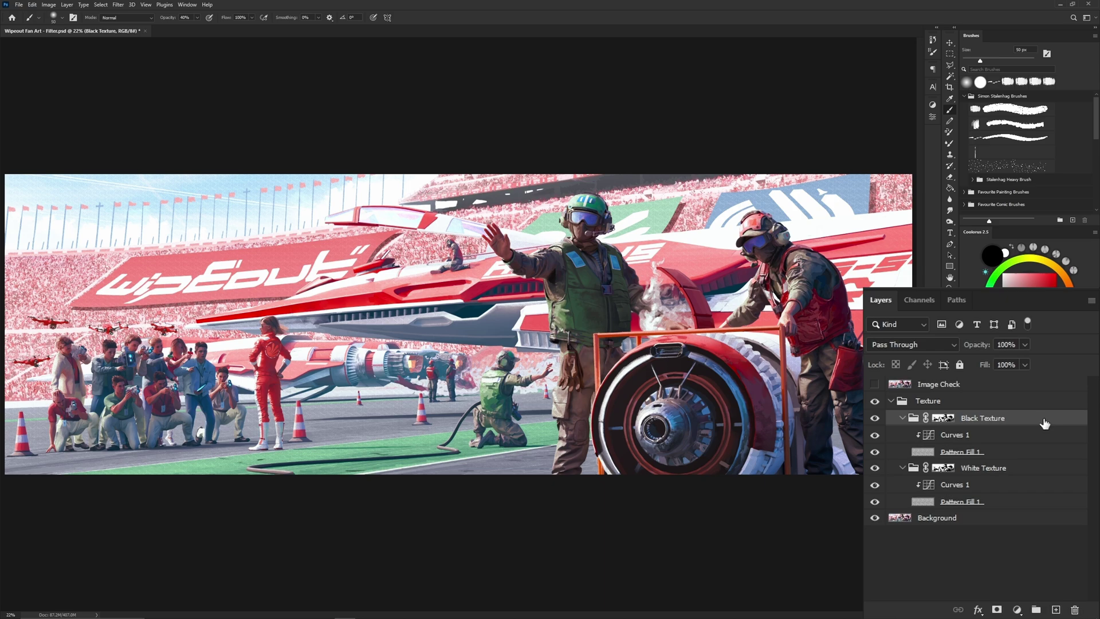
Step: Invert the Black Texture group's mask
{"action": "left_click", "coordinate": [940, 423], "text": "alt"}
{"action": "left_click", "coordinate": [49, 5]}
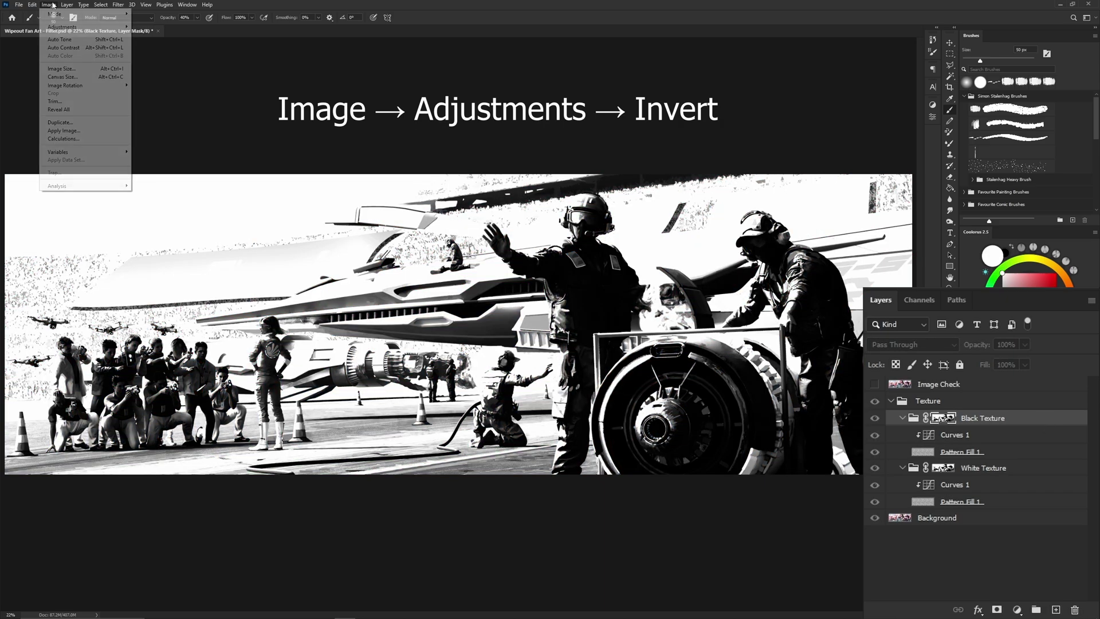
{"action": "mouse_move", "coordinate": [80, 27]}
{"action": "left_click", "coordinate": [144, 126]}
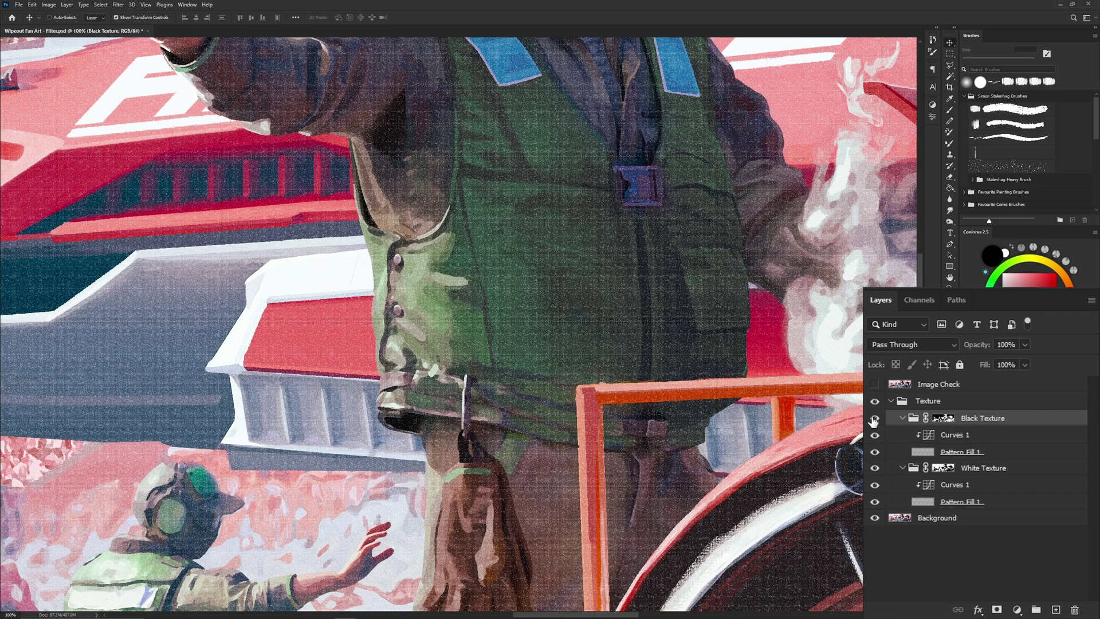
Step: Set Black Texture's Pattern Fill 1 to Multiply and zoom to 300% on the green vest
{"action": "left_click", "coordinate": [922, 453]}
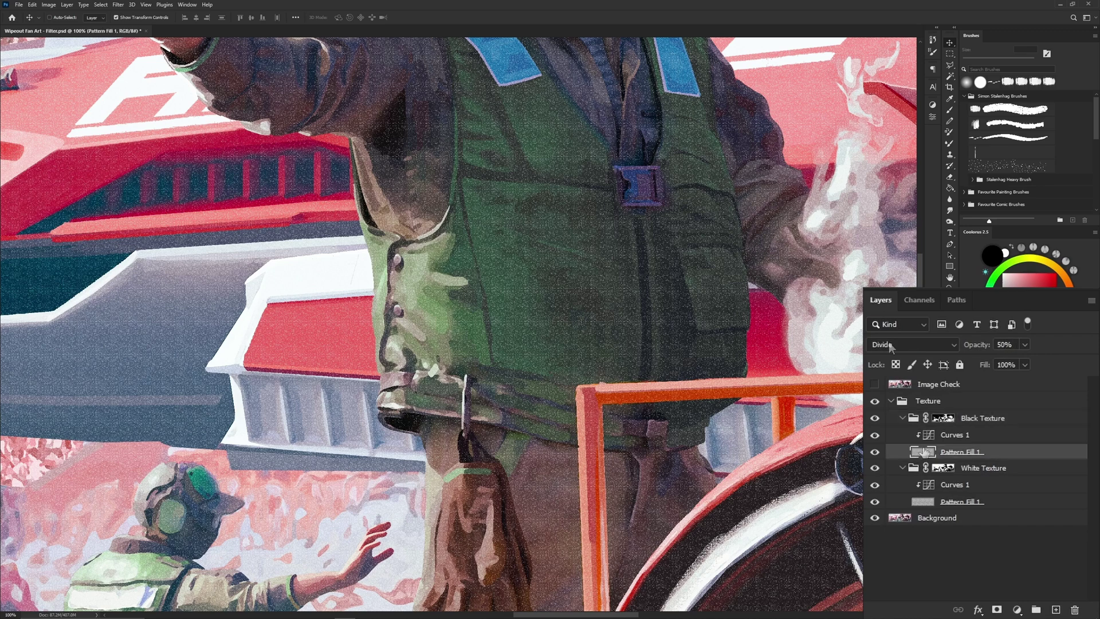
{"action": "left_click", "coordinate": [950, 346]}
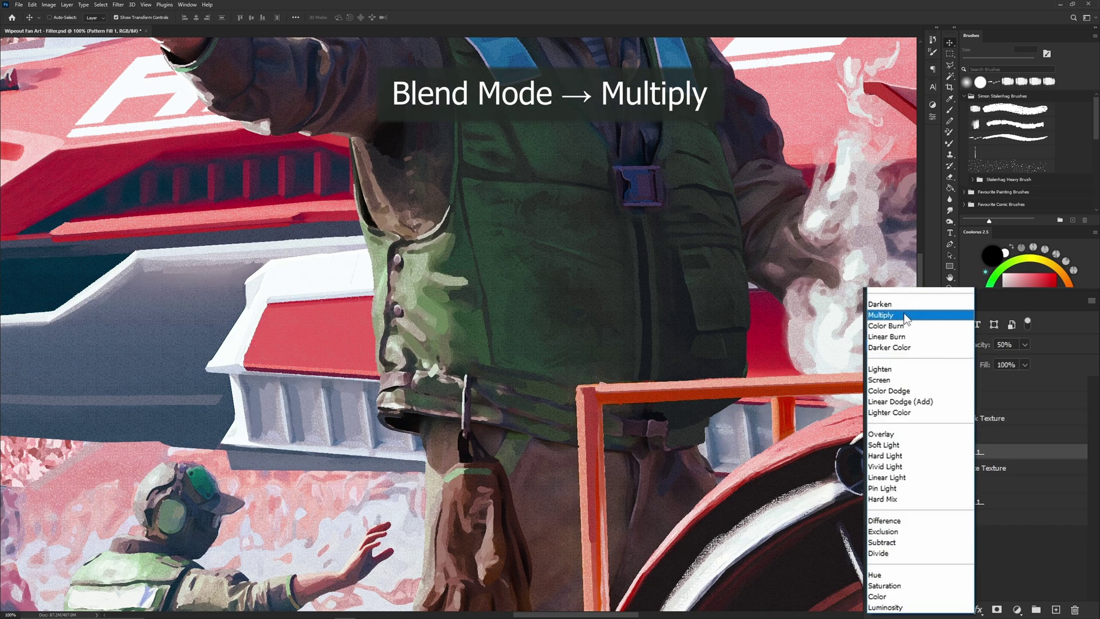
{"action": "left_click", "coordinate": [881, 315]}
{"action": "key", "text": "z"}
{"action": "left_click_drag", "start_coordinate": [525, 307], "coordinate": [541, 325]}
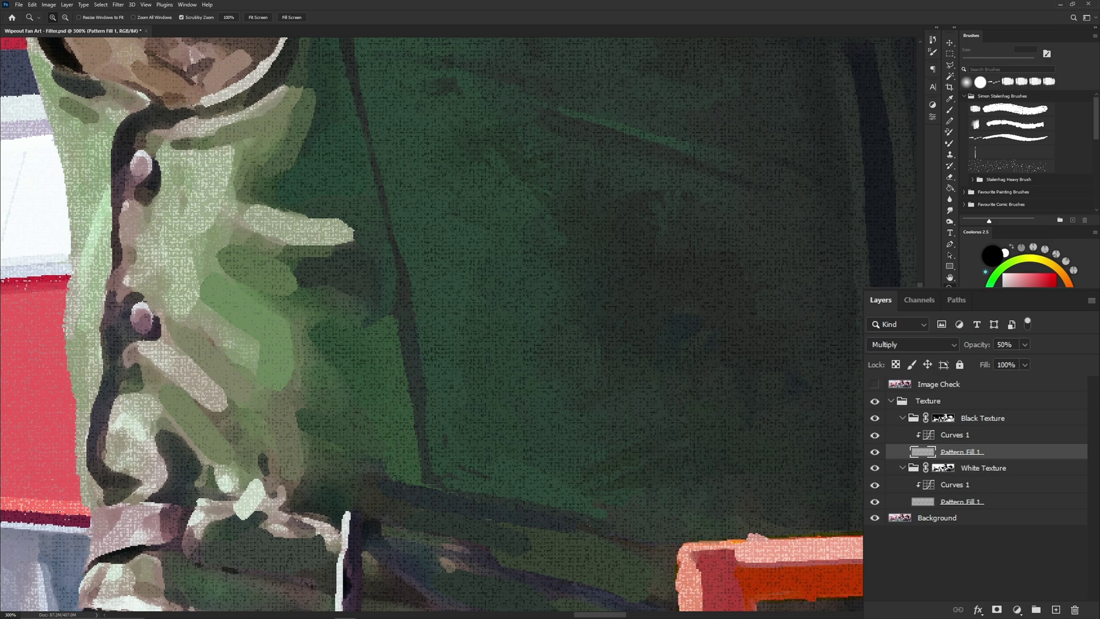
Step: Apply Sharpen More to the texture and raise Black Texture's pattern fill to 100% opacity
{"action": "key", "text": "v"}
{"action": "left_click", "coordinate": [119, 5]}
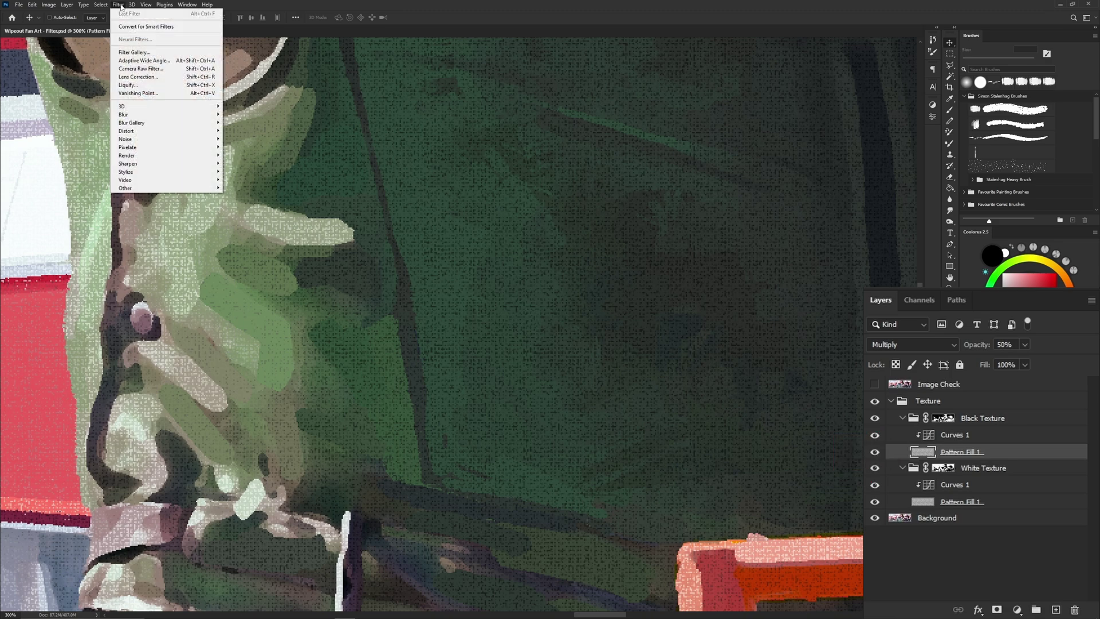
{"action": "mouse_move", "coordinate": [189, 164]}
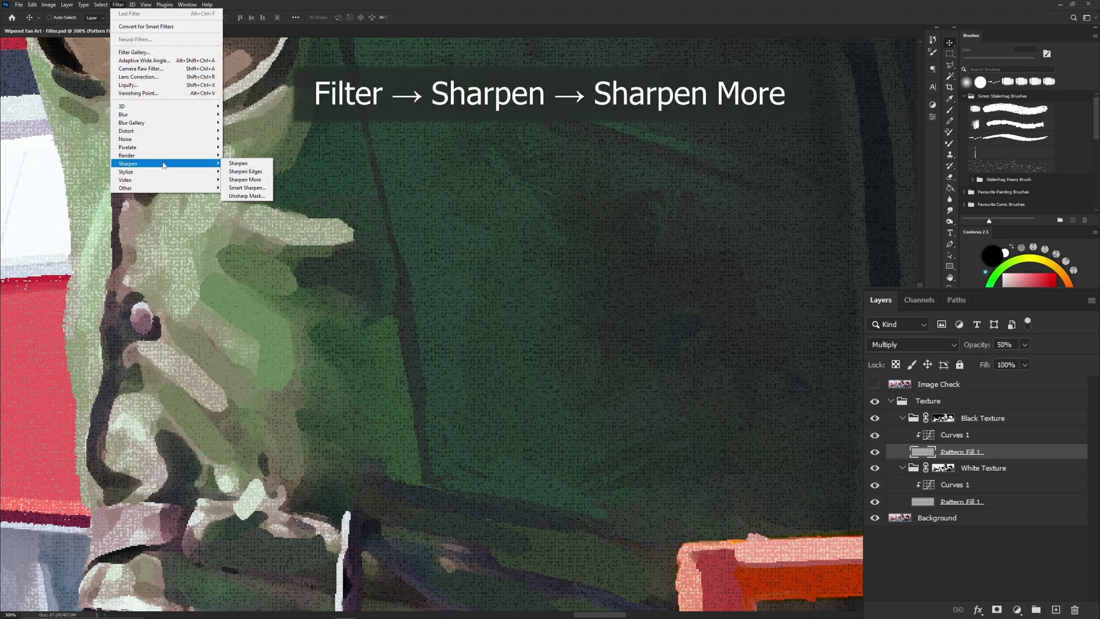
{"action": "left_click", "coordinate": [255, 180]}
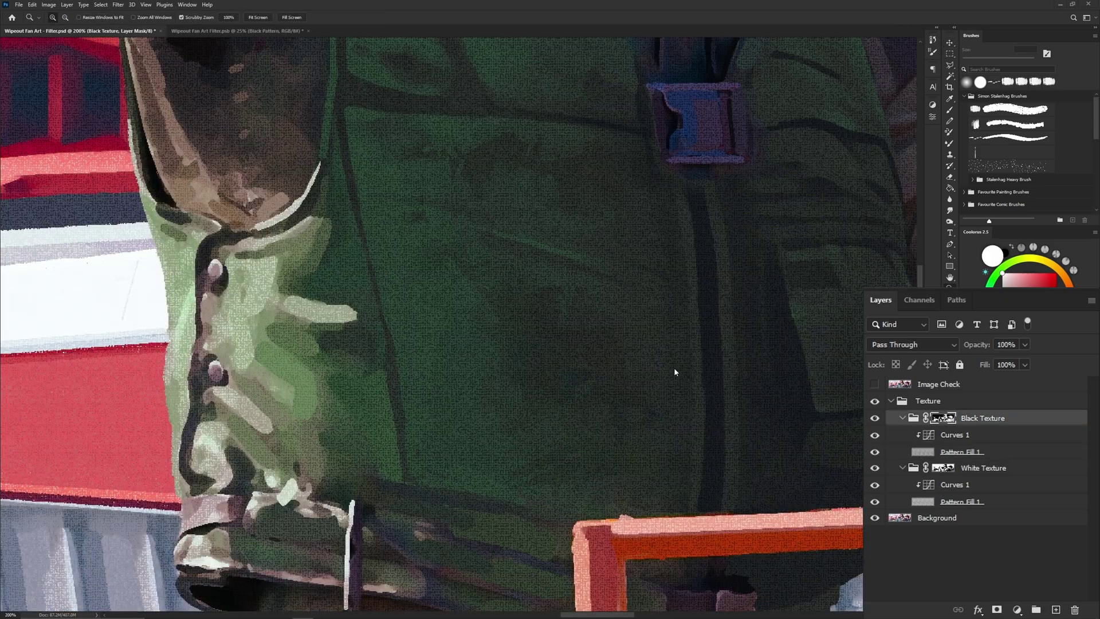
{"action": "left_click", "coordinate": [1008, 452]}
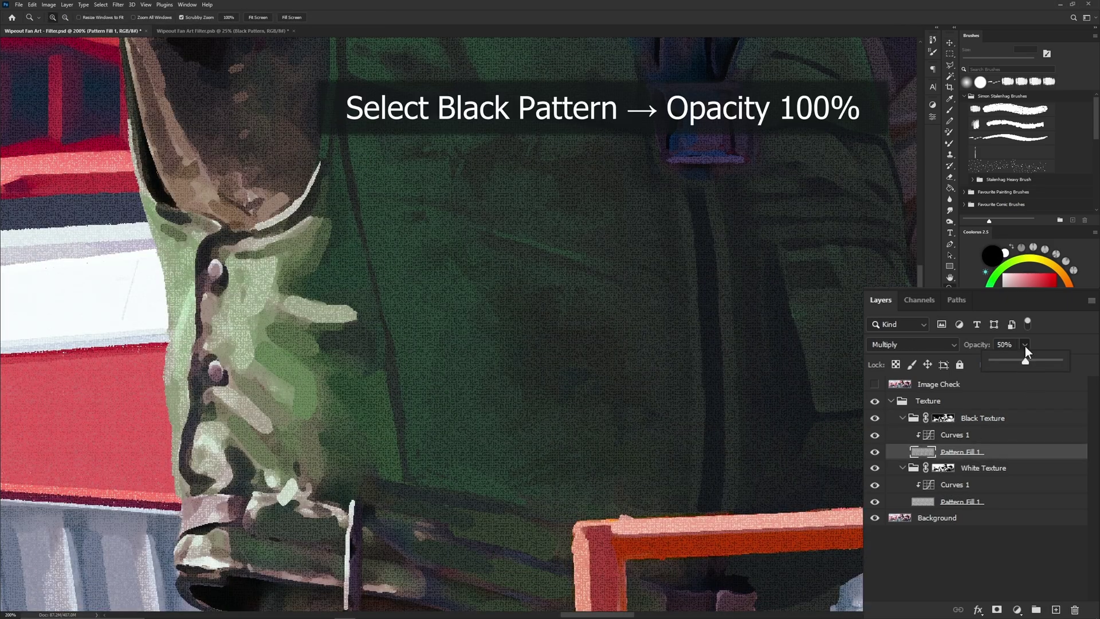
{"action": "left_click_drag", "start_coordinate": [1053, 360], "coordinate": [1064, 360]}
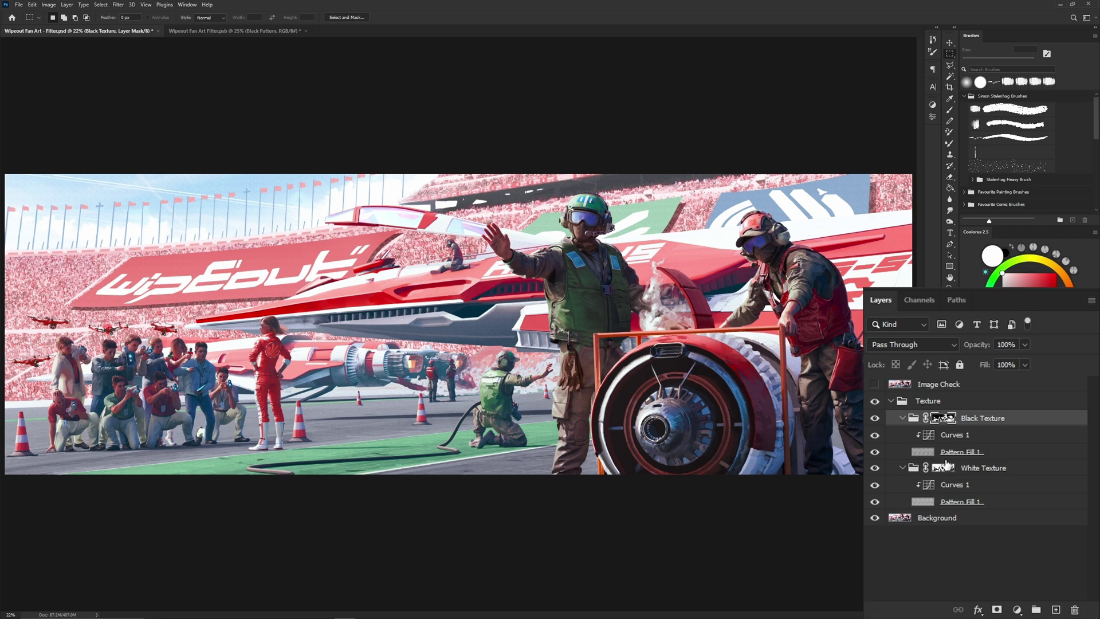
Step: Paste the greyscale painting in place into Black Texture's mask and invert it
{"action": "left_click", "coordinate": [942, 418], "text": "alt"}
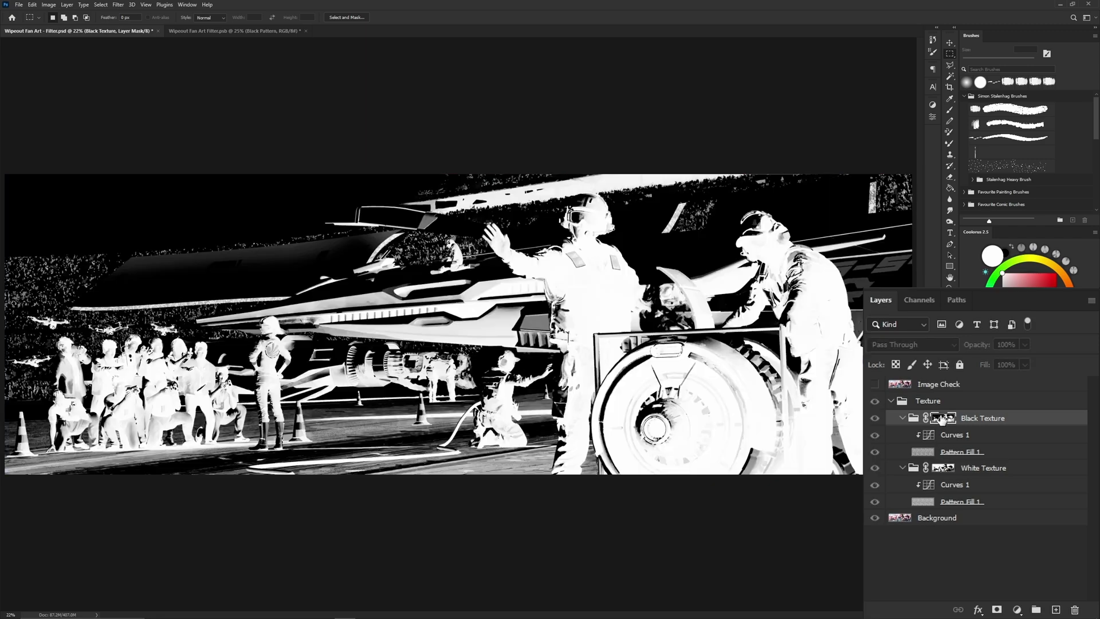
{"action": "left_click", "coordinate": [32, 4]}
{"action": "mouse_move", "coordinate": [52, 89]}
{"action": "left_click", "coordinate": [163, 92]}
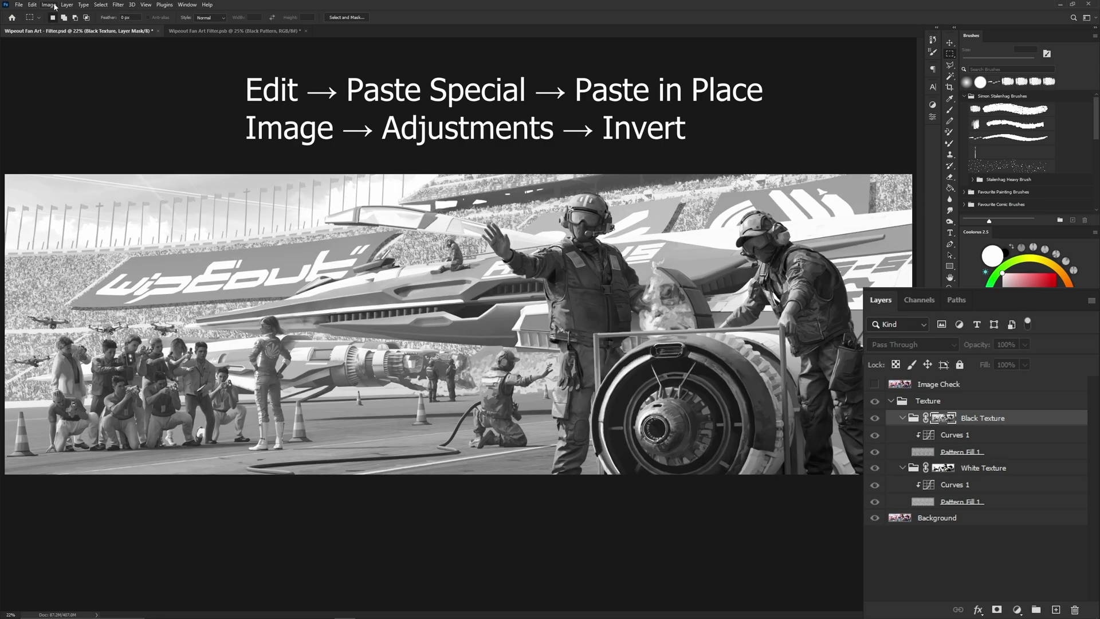
{"action": "left_click", "coordinate": [48, 5]}
{"action": "mouse_move", "coordinate": [61, 27]}
{"action": "left_click", "coordinate": [144, 125]}
Step: Darken the Black Texture mask's midtones to 0.14 with Levels
{"action": "left_click", "coordinate": [49, 5]}
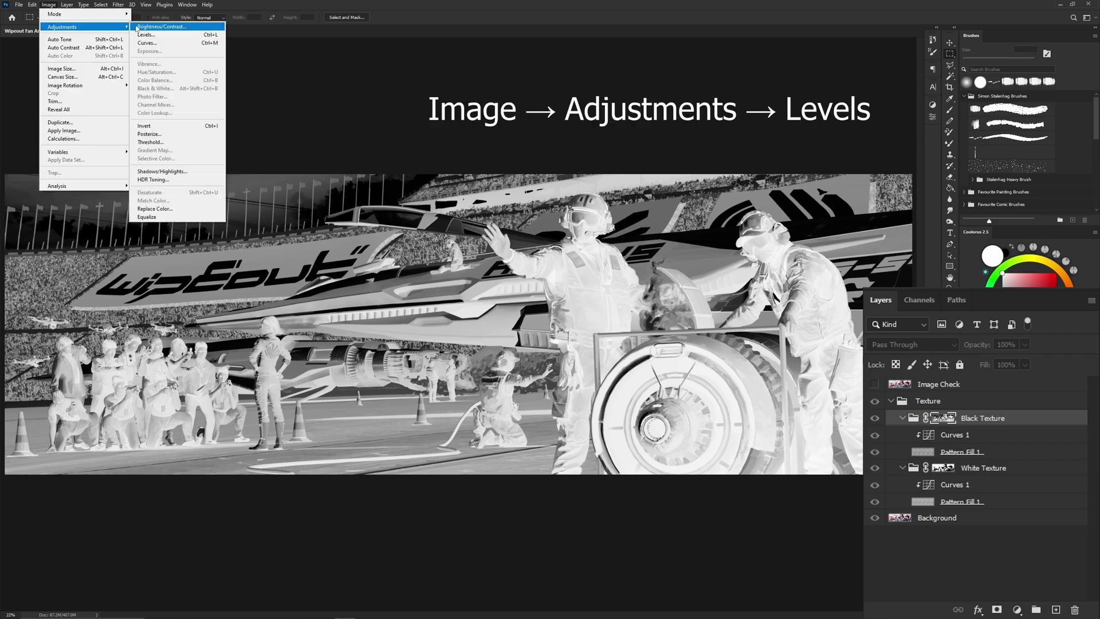
{"action": "left_click", "coordinate": [146, 35]}
{"action": "left_click_drag", "start_coordinate": [288, 150], "coordinate": [317, 150]}
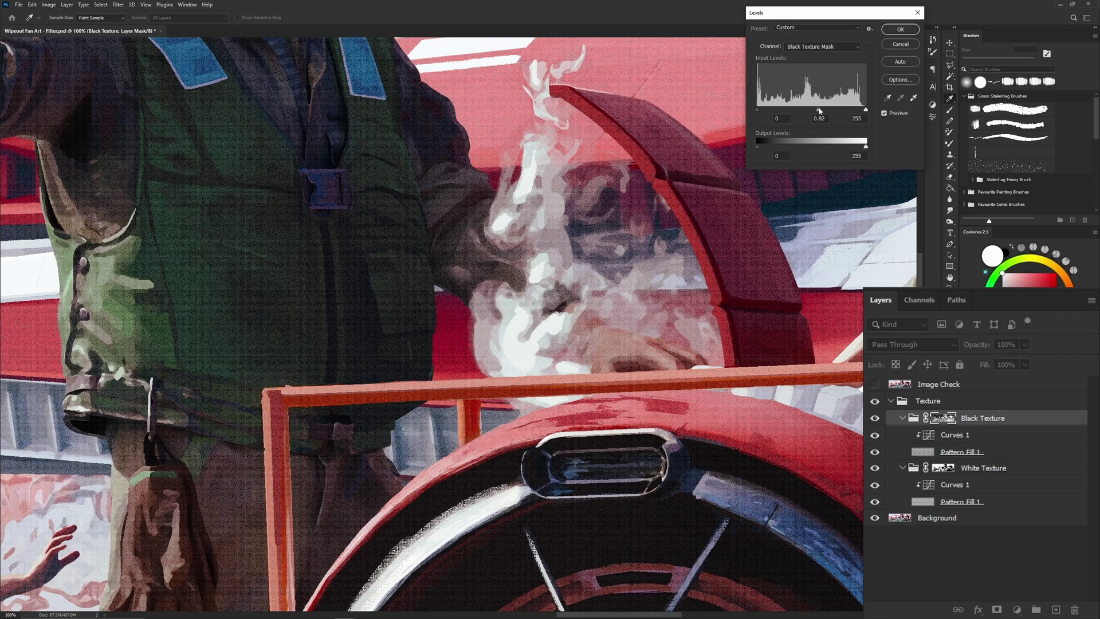
{"action": "left_click_drag", "start_coordinate": [851, 110], "coordinate": [849, 110]}
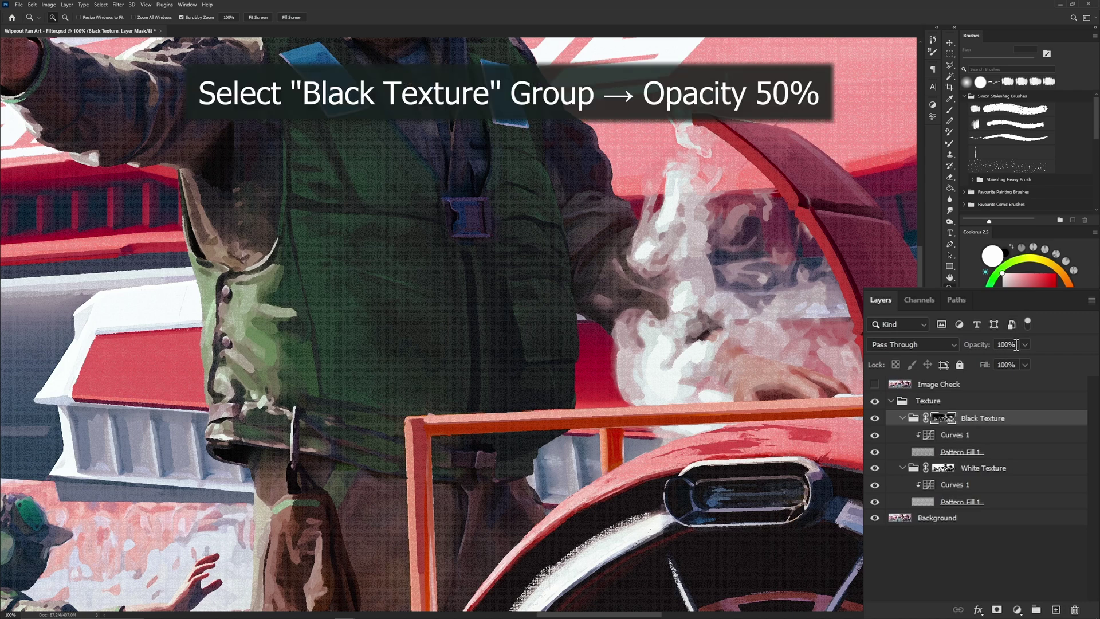
{"action": "left_click", "coordinate": [981, 346]}
Step: Set Black Texture to 50% opacity and White Texture to 70% opacity
{"action": "type", "text": "50"}
{"action": "key", "text": "Return"}
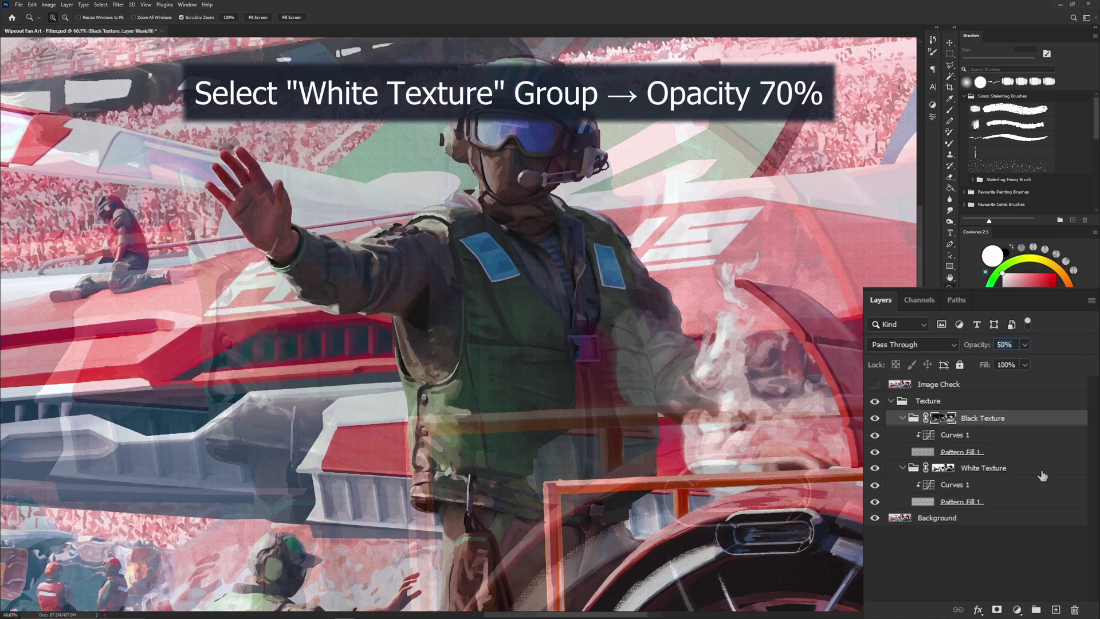
{"action": "left_click", "coordinate": [1040, 470]}
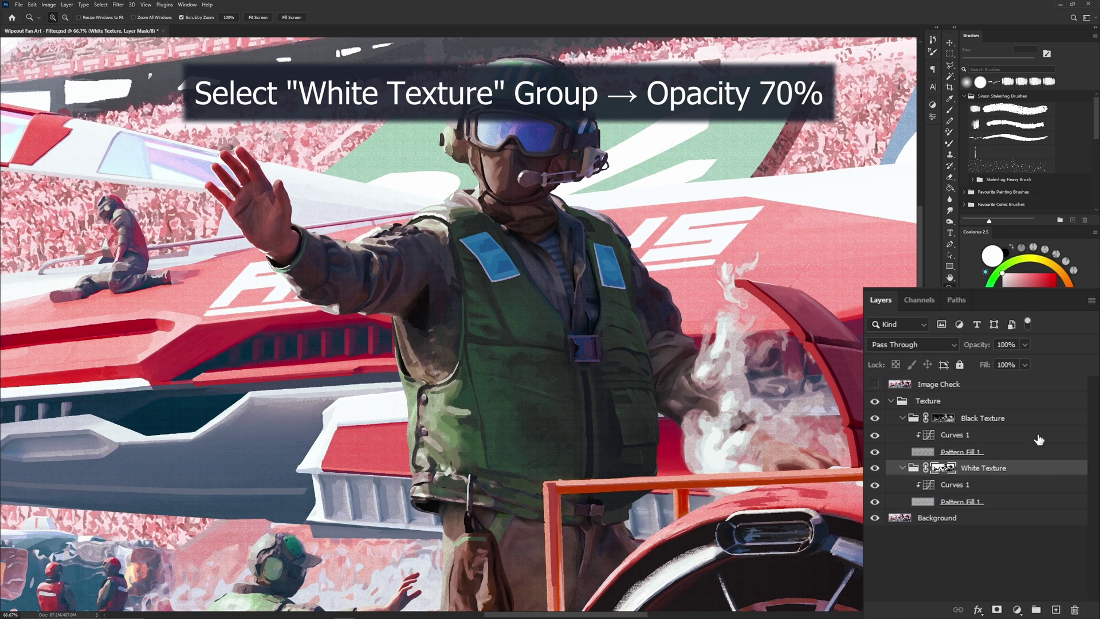
{"action": "left_click", "coordinate": [1015, 346]}
{"action": "type", "text": "70"}
{"action": "key", "text": "Return"}
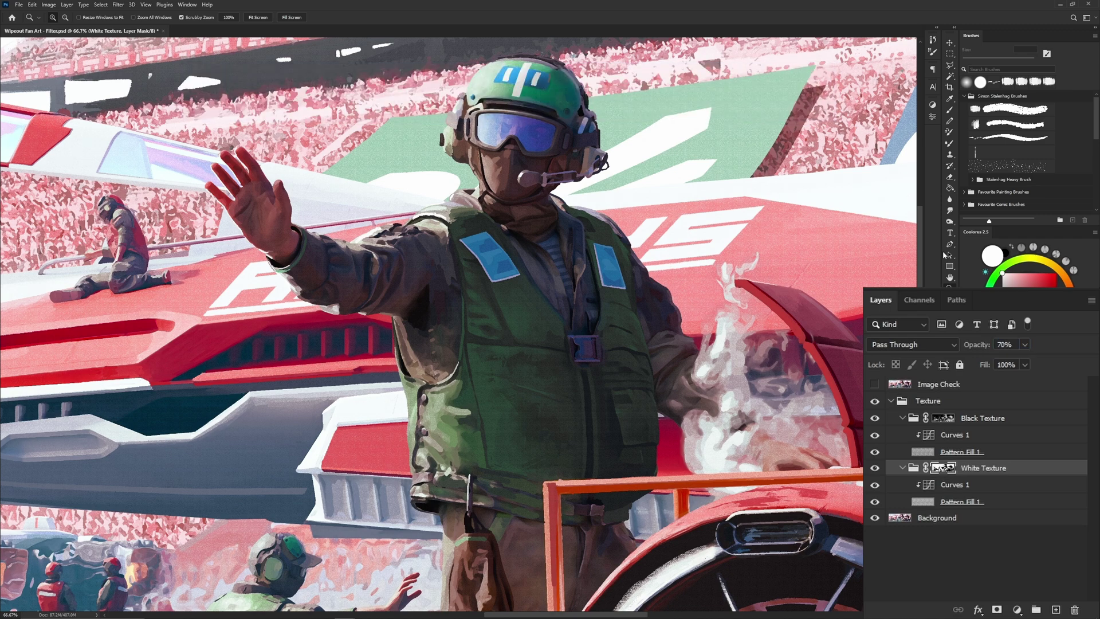
{"action": "key", "text": "ctrl+0"}
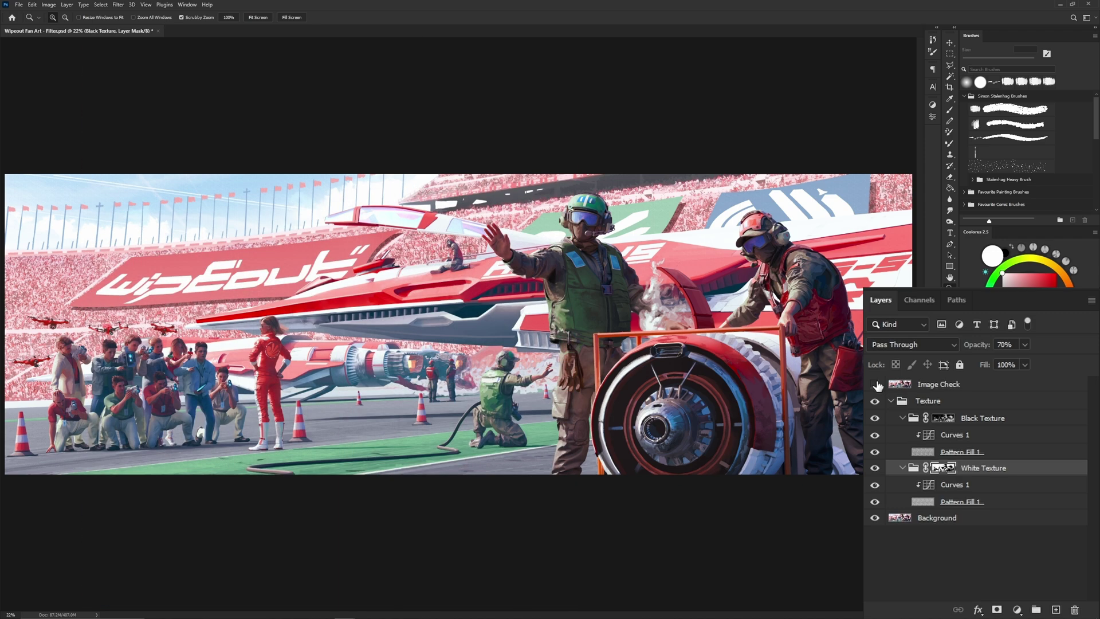
Step: Add a Brightness/Contrast adjustment layer inside the Black Texture group
{"action": "left_click", "coordinate": [915, 423]}
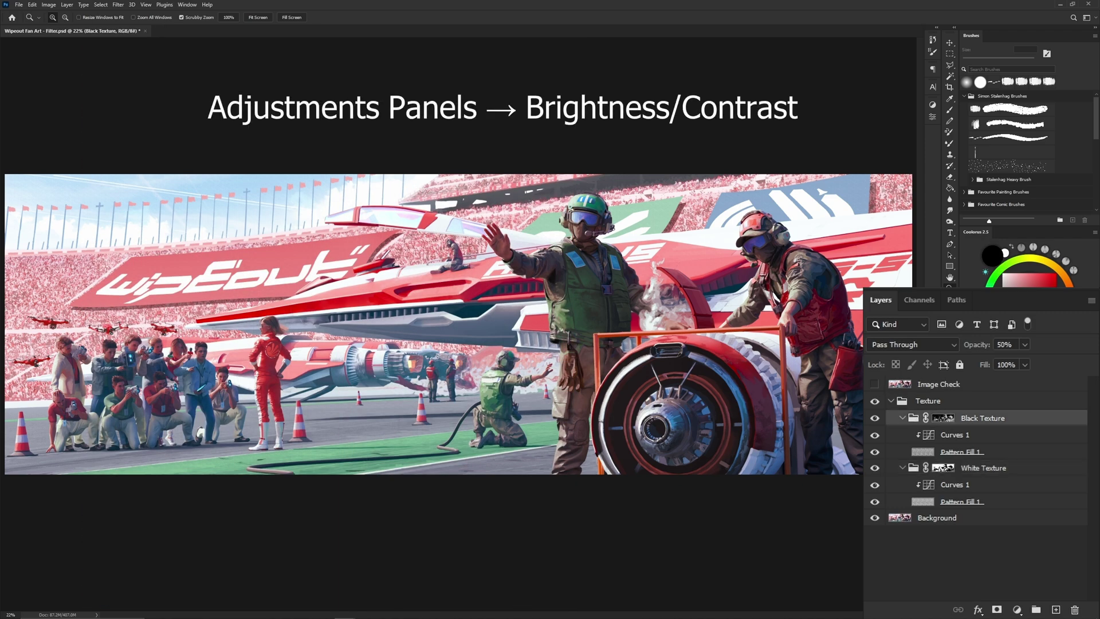
{"action": "left_click", "coordinate": [933, 105]}
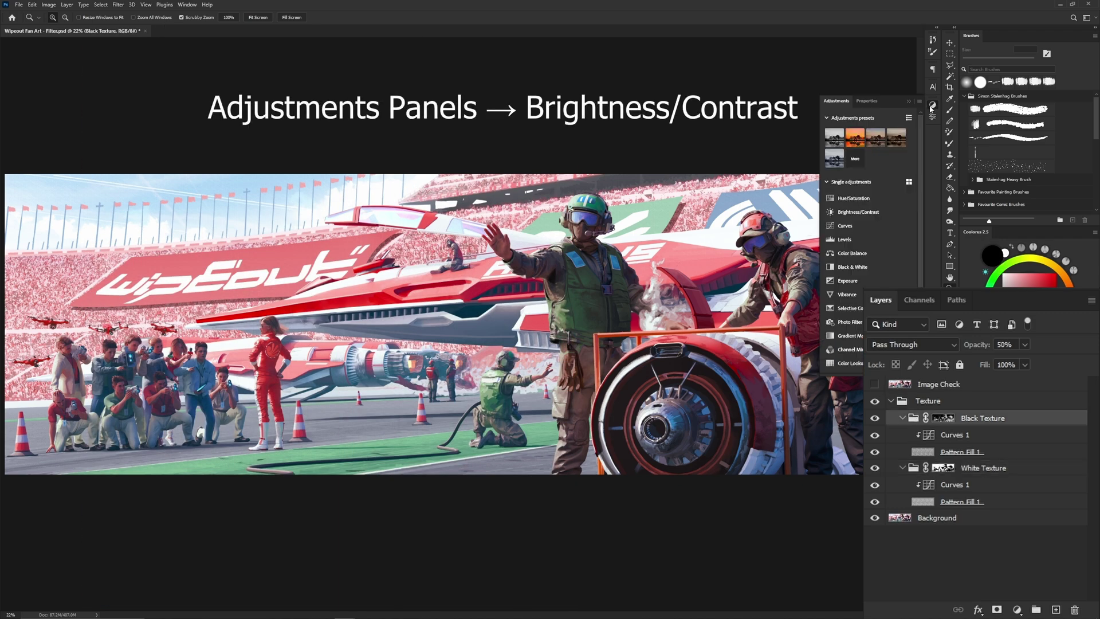
{"action": "left_click", "coordinate": [858, 212]}
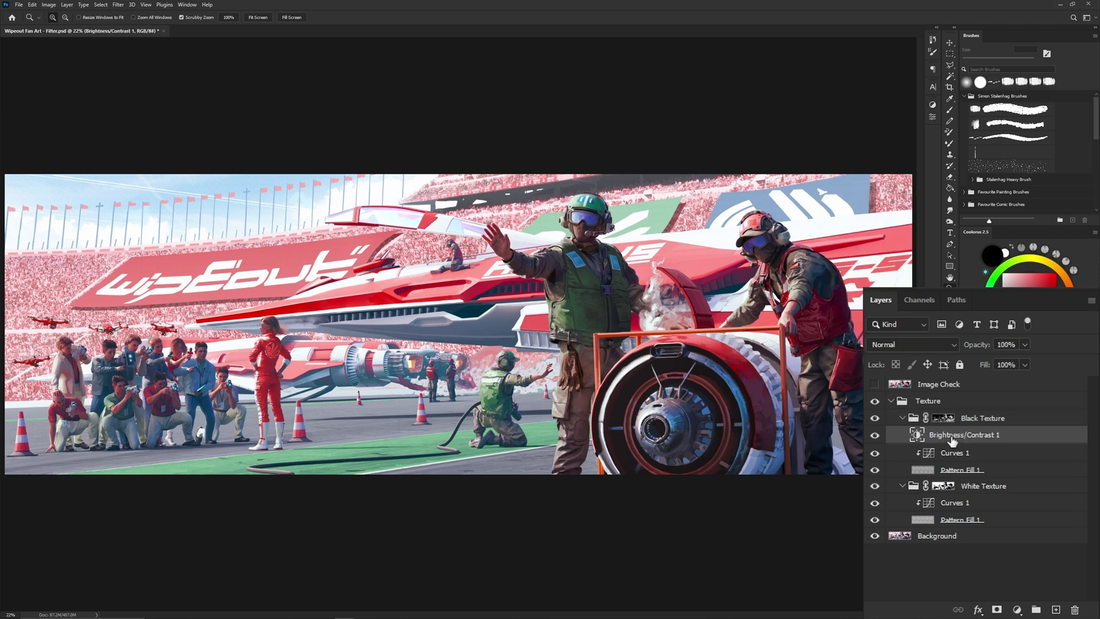
{"action": "left_click_drag", "start_coordinate": [951, 437], "coordinate": [1013, 526]}
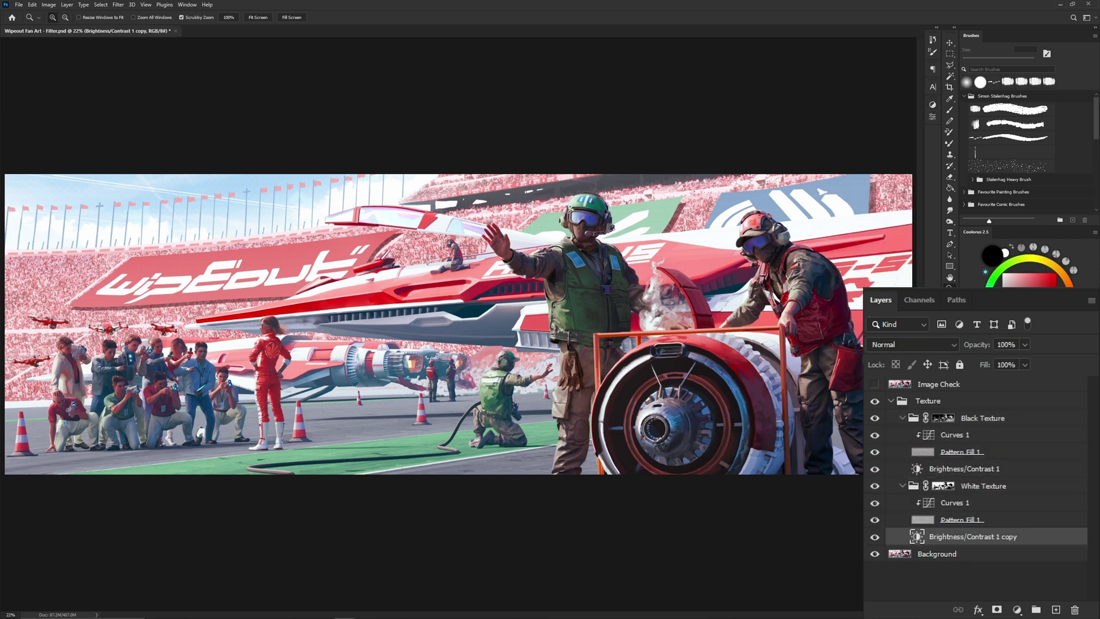
Step: Set Black Texture's brightness to 16 and White Texture's brightness to -6
{"action": "left_click", "coordinate": [655, 312]}
{"action": "left_click", "coordinate": [963, 469]}
{"action": "left_click", "coordinate": [933, 117]}
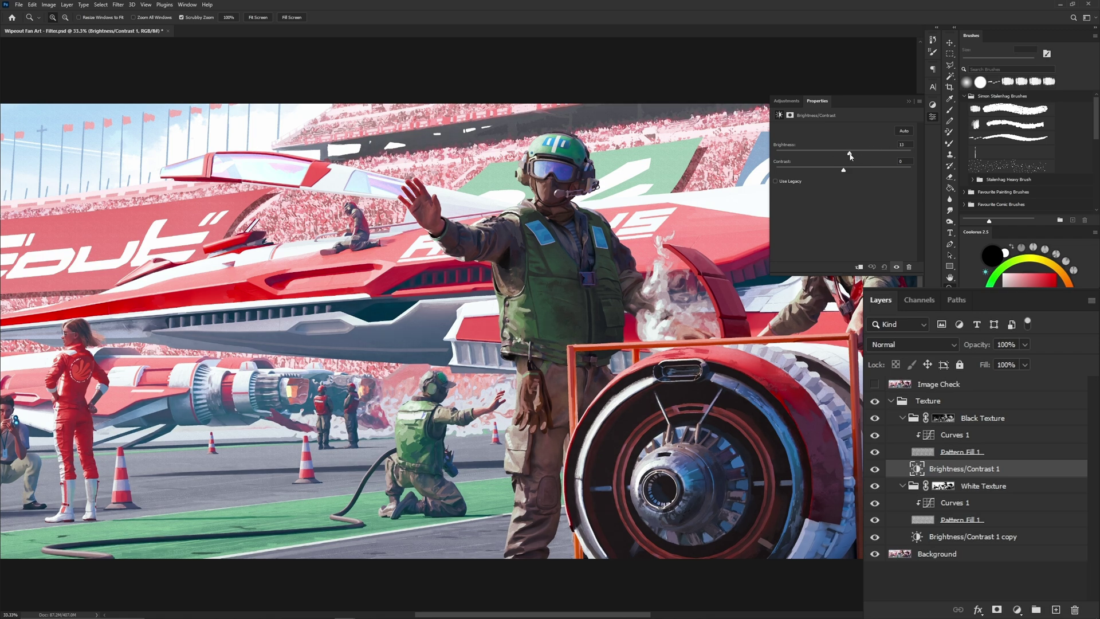
{"action": "left_click_drag", "start_coordinate": [850, 155], "coordinate": [852, 155]}
{"action": "left_click", "coordinate": [920, 539]}
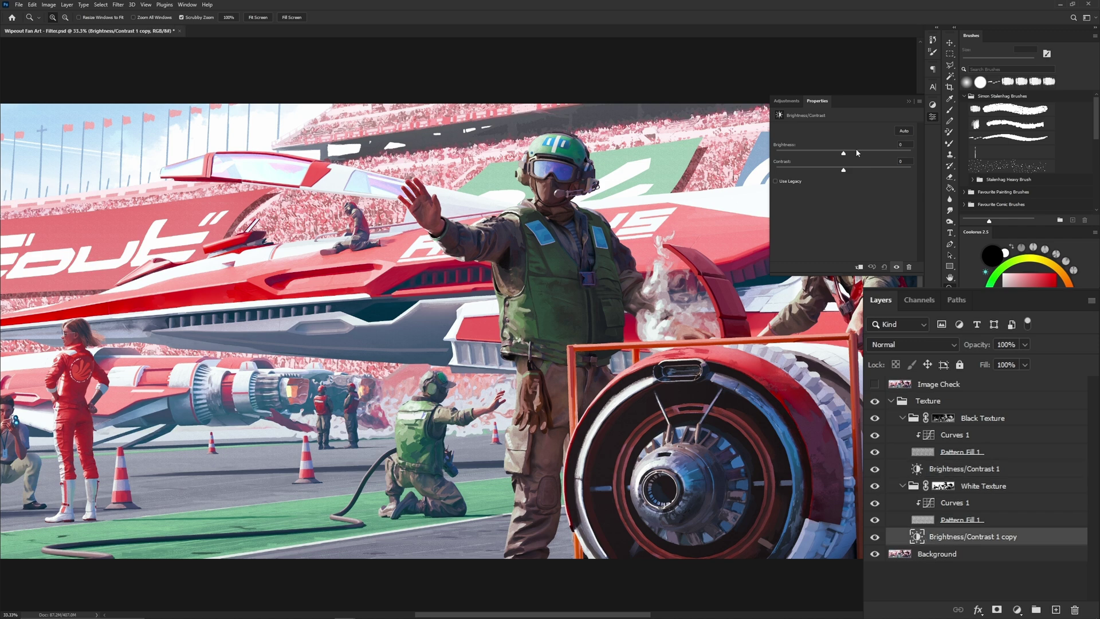
{"action": "left_click_drag", "start_coordinate": [849, 154], "coordinate": [842, 156]}
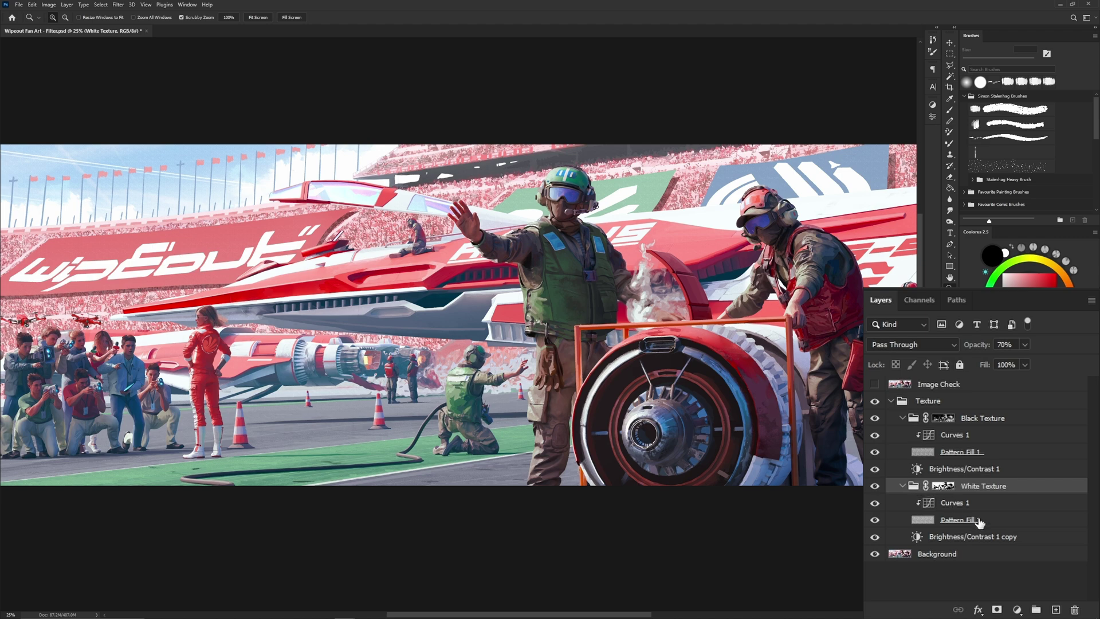
Step: Add Pattern Fill 2 with a different grainy pattern to White Texture, blended in Divide mode
{"action": "left_click", "coordinate": [1017, 610]}
{"action": "left_click", "coordinate": [1014, 380]}
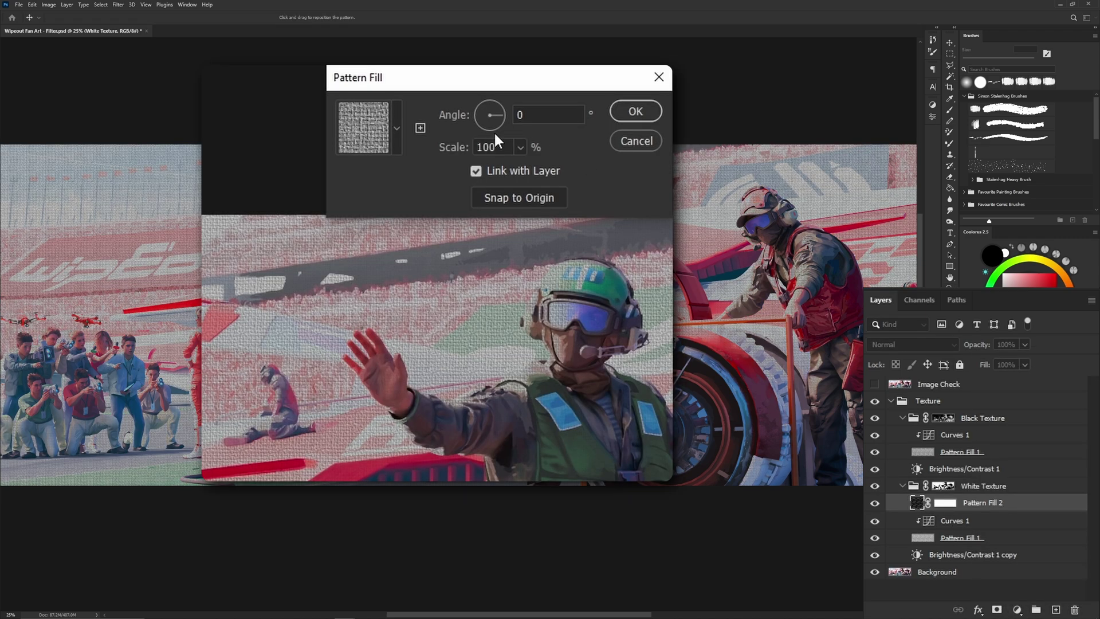
{"action": "left_click", "coordinate": [364, 127]}
{"action": "left_click", "coordinate": [301, 444]}
{"action": "left_click", "coordinate": [620, 187]}
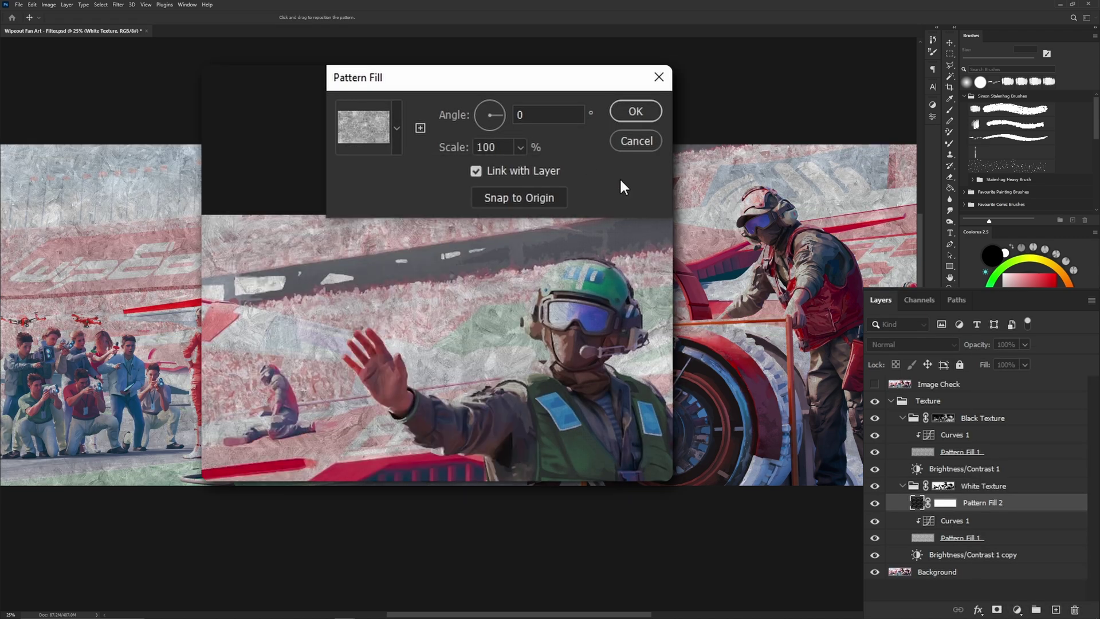
{"action": "left_click", "coordinate": [635, 111]}
{"action": "left_click", "coordinate": [911, 345]}
{"action": "left_click", "coordinate": [878, 553]}
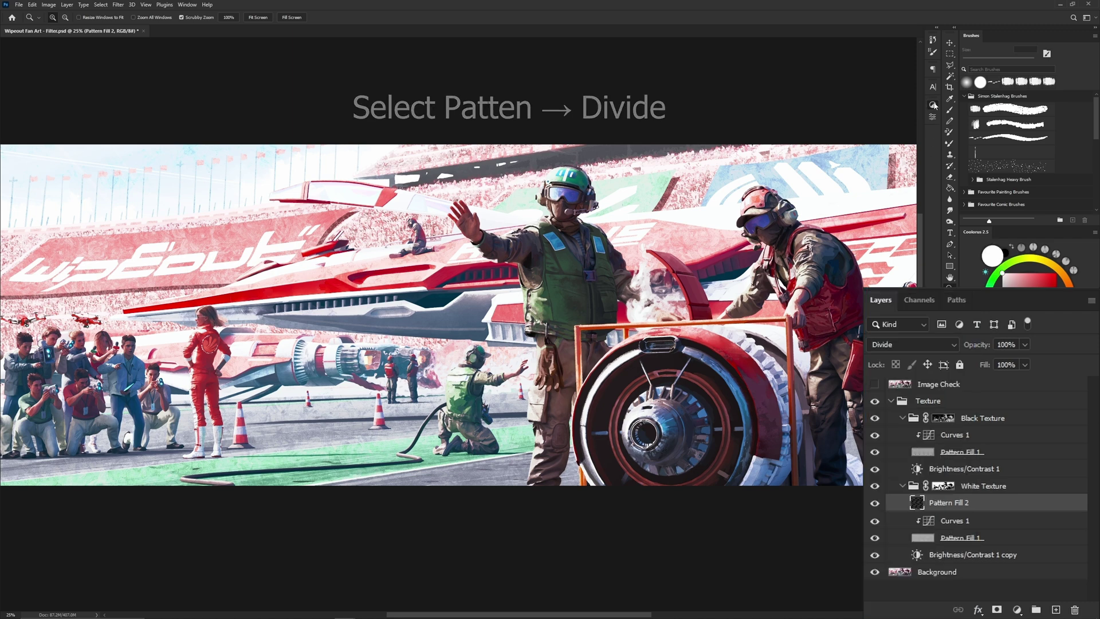
Step: Clip a steepened Curves layer to the pattern and lower the pattern's opacity to 50%
{"action": "left_click", "coordinate": [933, 104]}
{"action": "left_click", "coordinate": [803, 228]}
{"action": "left_click", "coordinate": [1092, 300]}
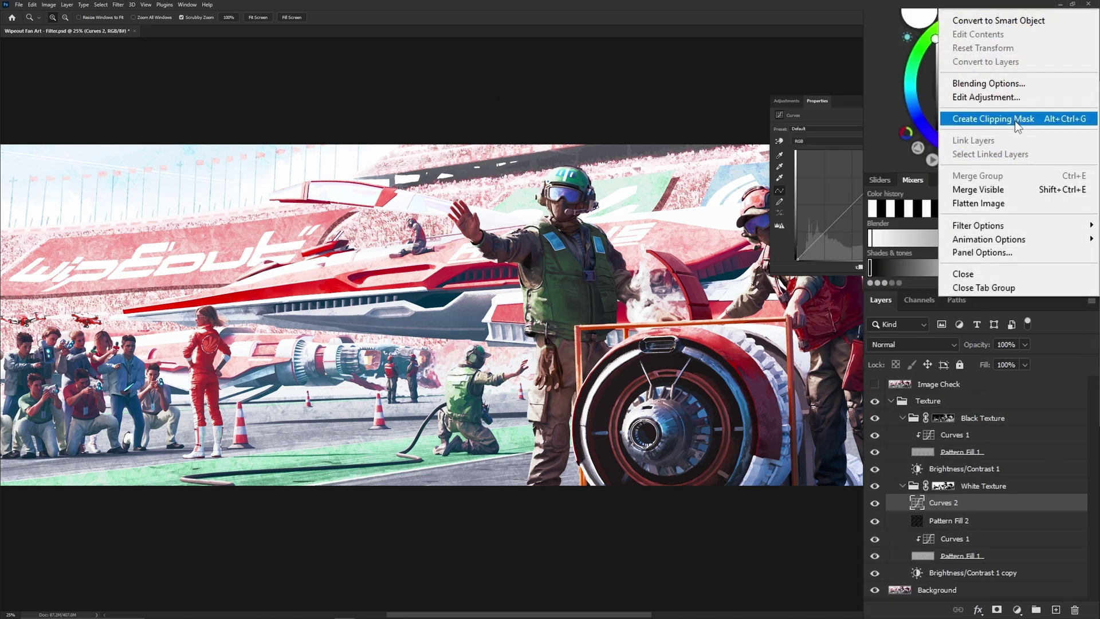
{"action": "left_click", "coordinate": [969, 115]}
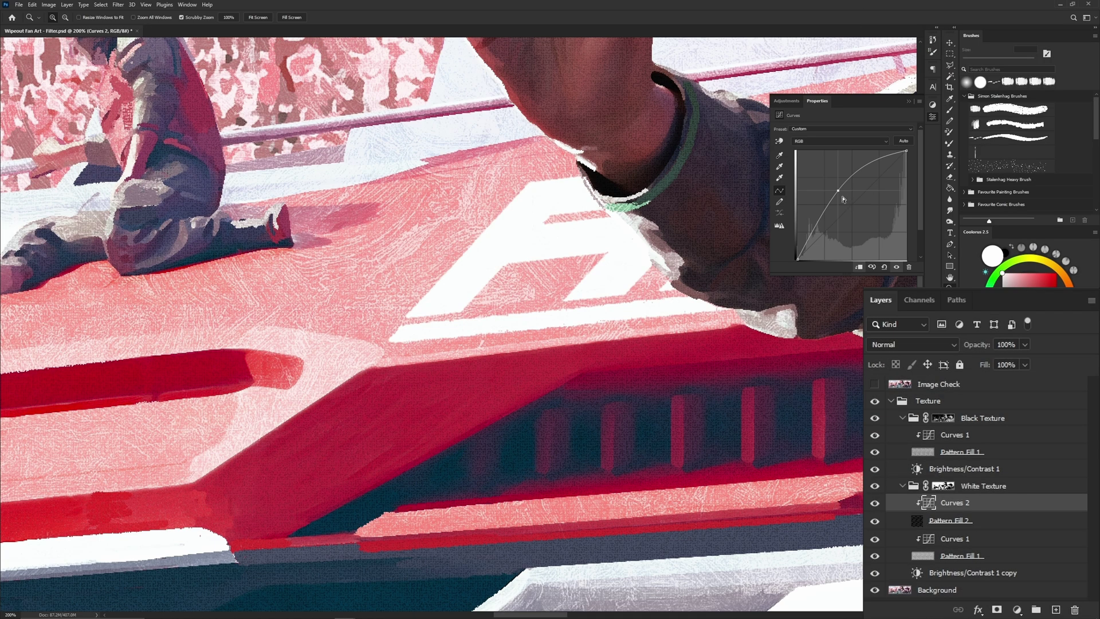
{"action": "left_click_drag", "start_coordinate": [828, 184], "coordinate": [816, 186]}
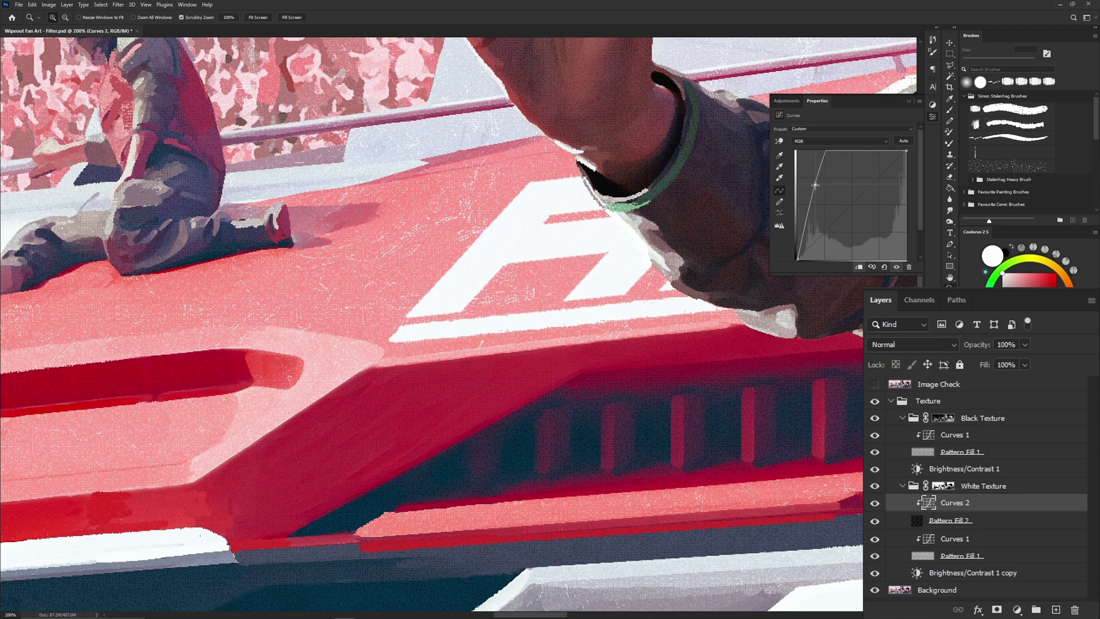
{"action": "key", "text": "alt+bracketleft"}
{"action": "left_click", "coordinate": [1016, 345]}
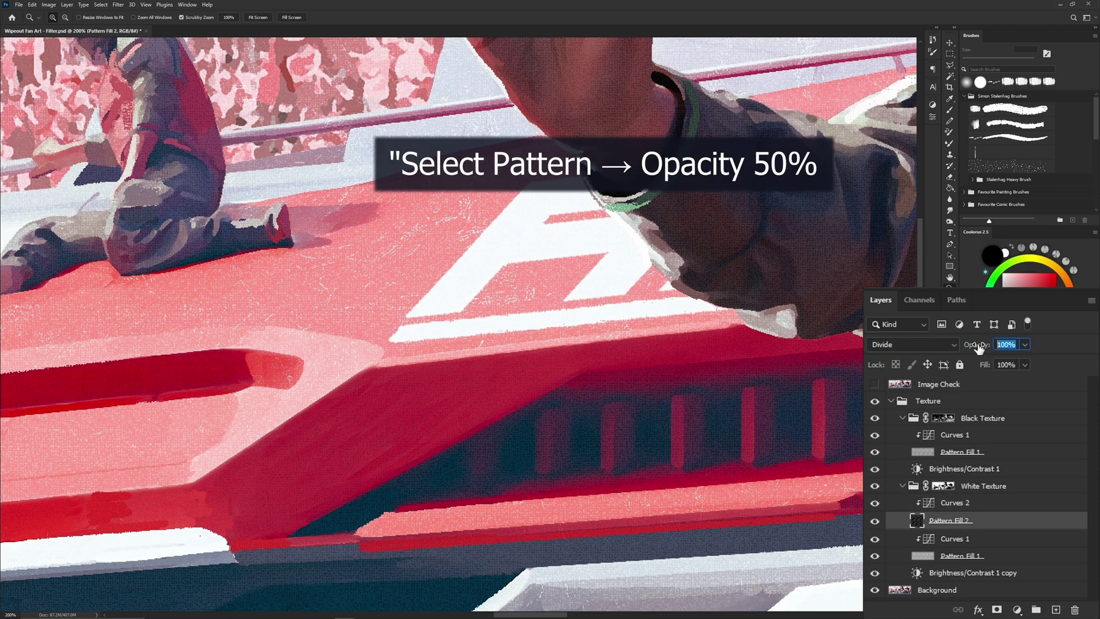
{"action": "type", "text": "5"}
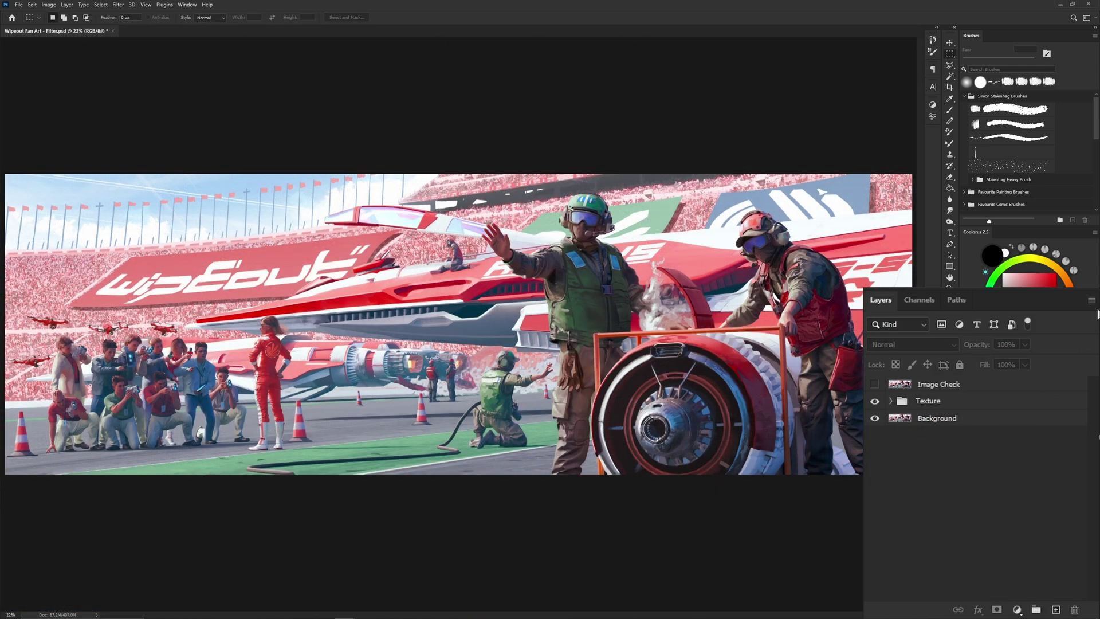
Step: Merge all visible layers into a new layer named Image Filtered
{"action": "left_click", "coordinate": [1092, 301]}
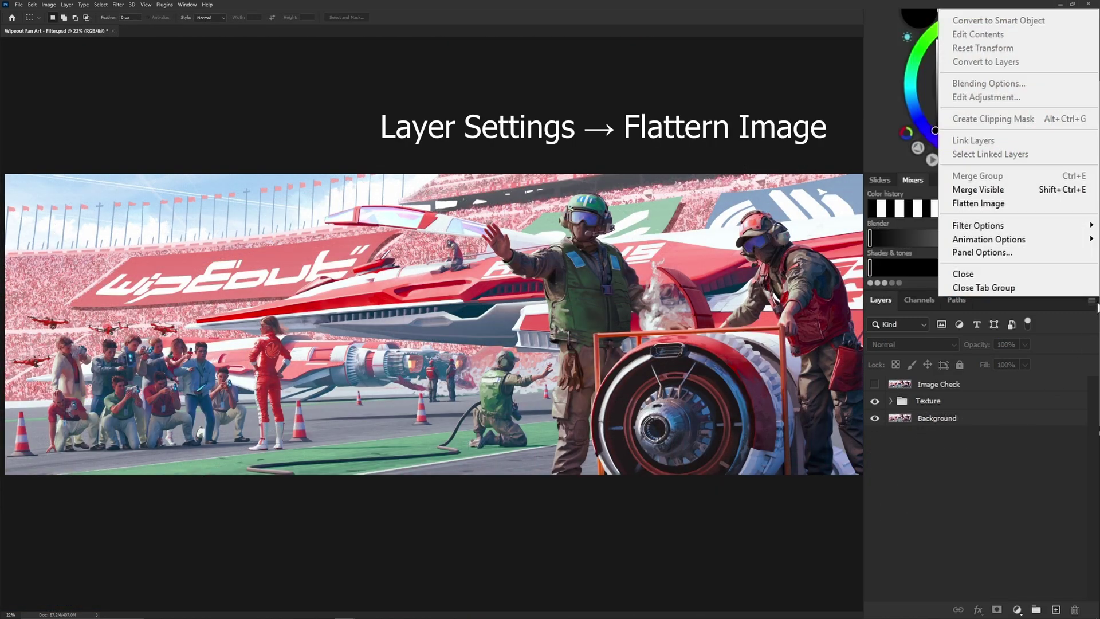
{"action": "left_click", "coordinate": [996, 207]}
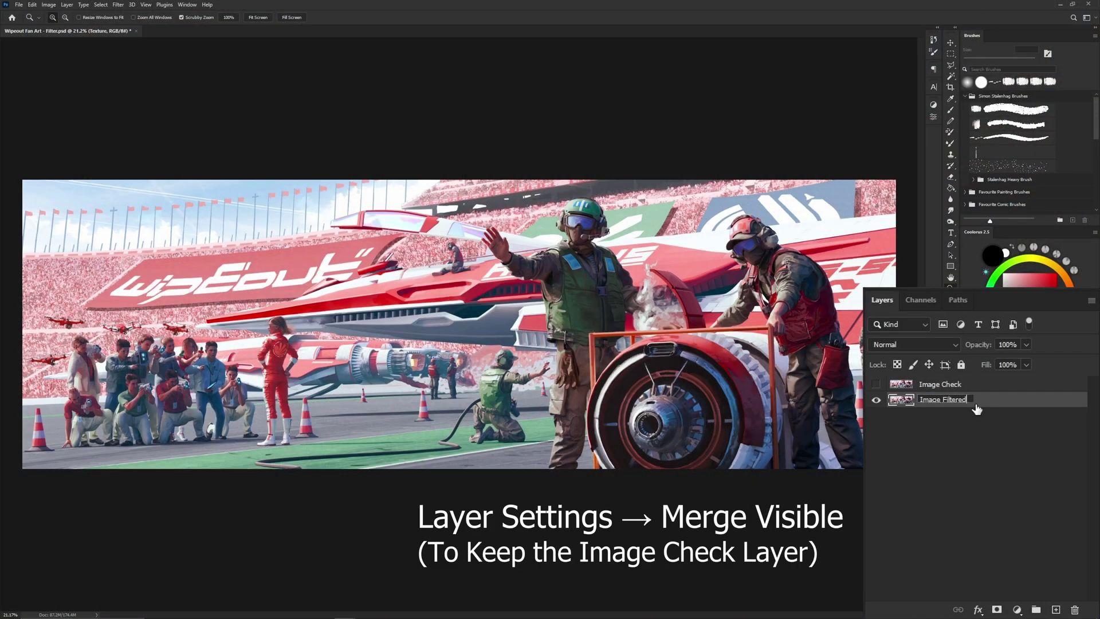
{"action": "key", "text": "Return"}
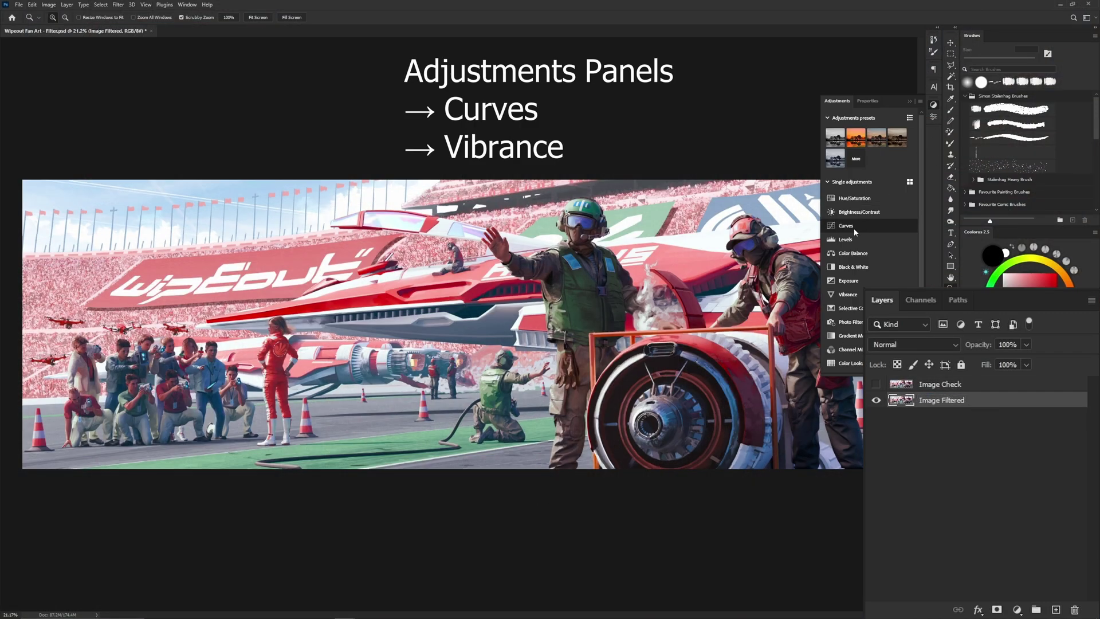
Step: Add Curves and Vibrance adjustment layers above Image Filtered
{"action": "left_click", "coordinate": [854, 229]}
{"action": "left_click", "coordinate": [933, 104]}
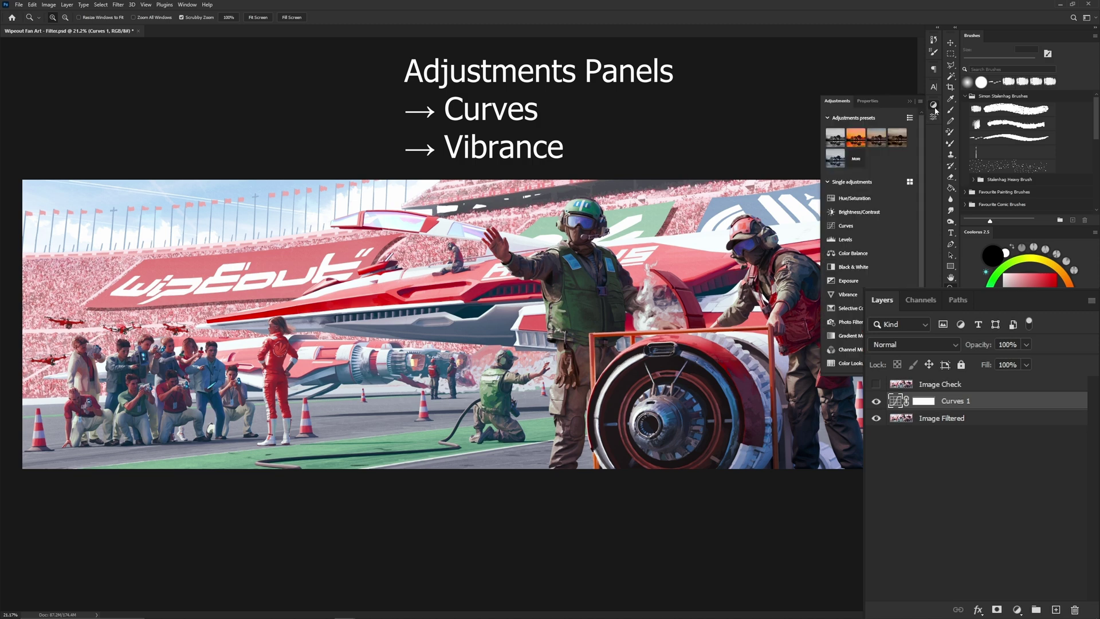
{"action": "left_click", "coordinate": [854, 268]}
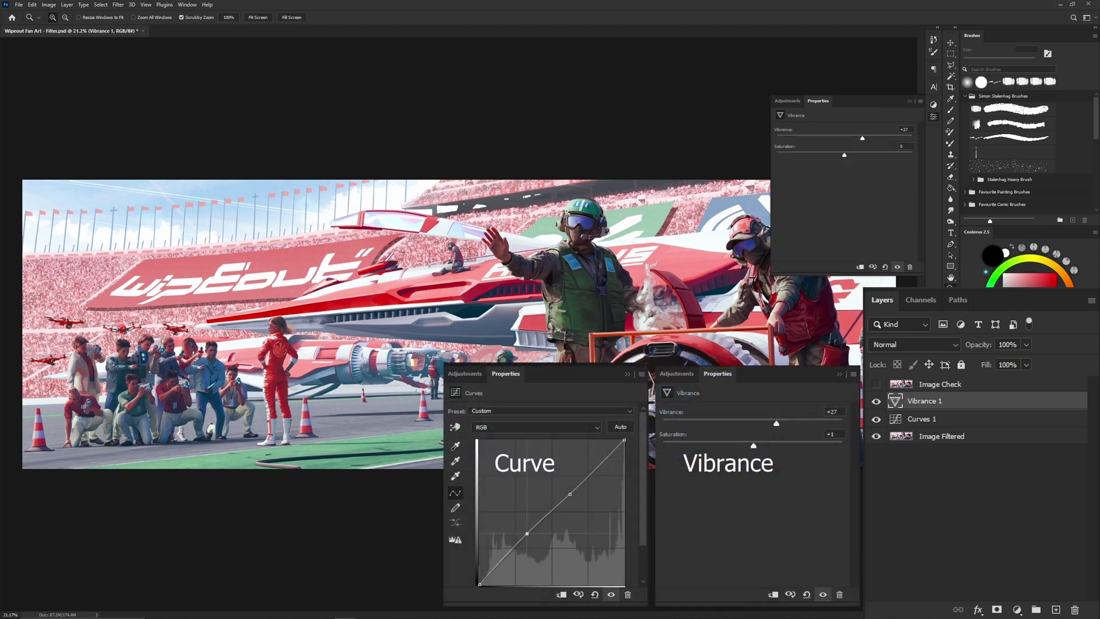
{"action": "left_click", "coordinate": [877, 384]}
{"action": "left_click", "coordinate": [876, 385]}
{"action": "key", "text": "alt+bracketleft"}
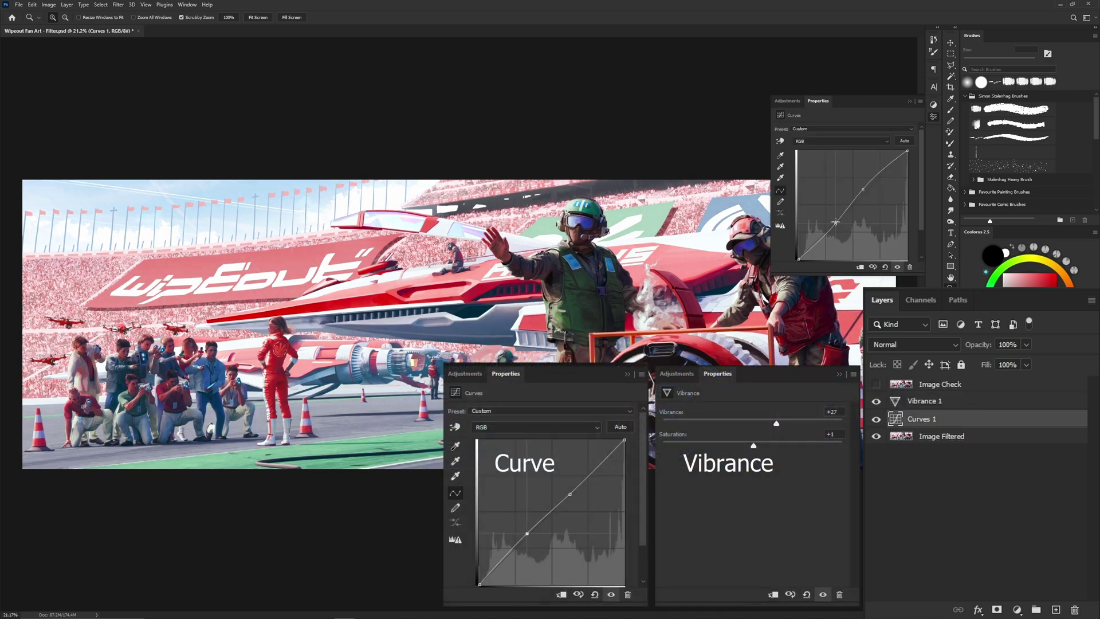
Step: Apply the Sharpen filter to the Image Filtered layer
{"action": "left_click", "coordinate": [974, 504]}
{"action": "left_click_drag", "start_coordinate": [547, 271], "coordinate": [588, 264]}
{"action": "left_click", "coordinate": [588, 264]}
{"action": "left_click", "coordinate": [940, 437]}
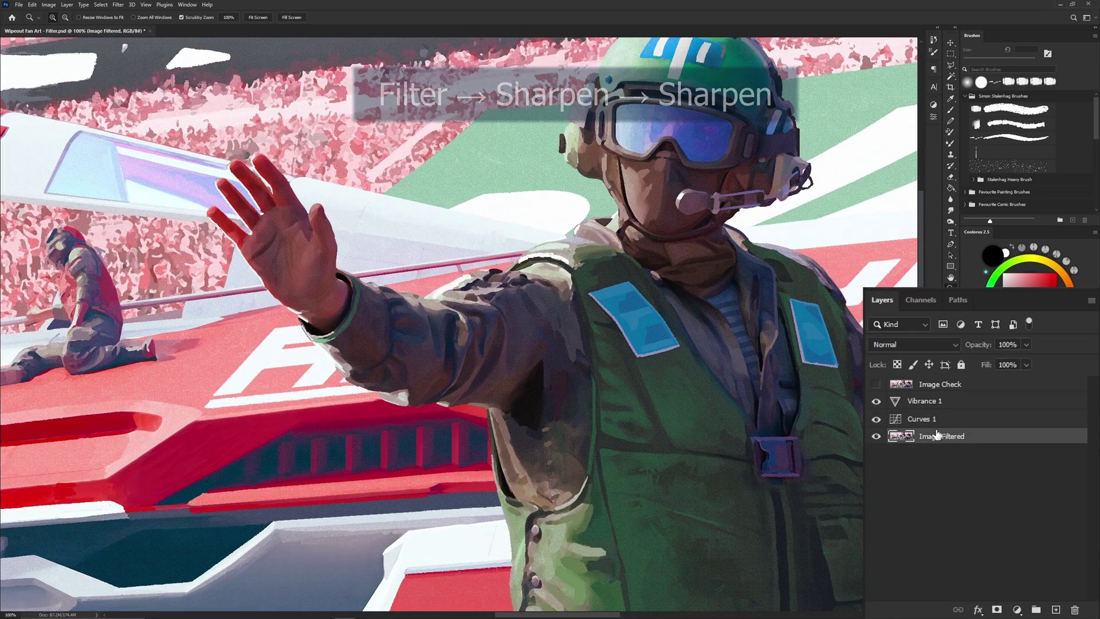
{"action": "left_click", "coordinate": [118, 4]}
{"action": "mouse_move", "coordinate": [142, 157]}
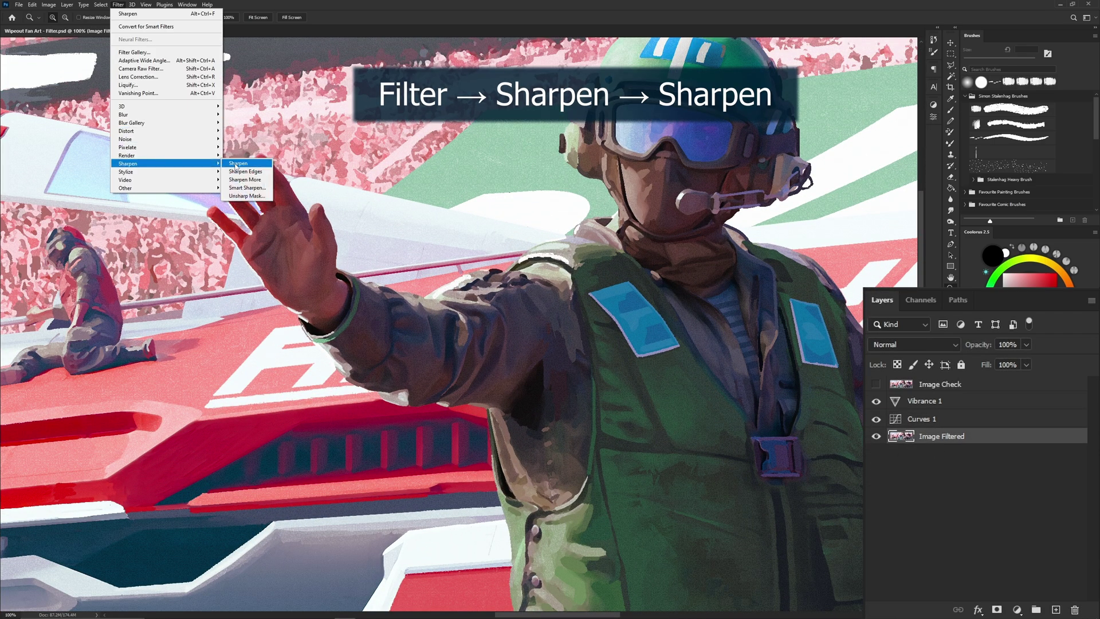
{"action": "left_click", "coordinate": [238, 167]}
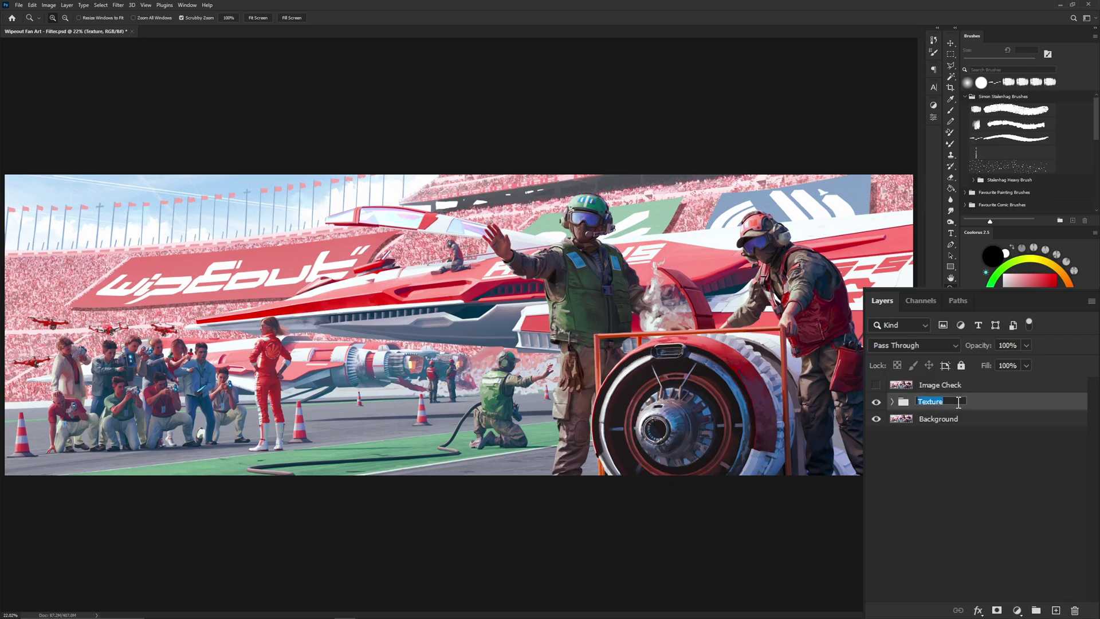
Step: Rename the group Simon Stålenhag Filter Texture and copy it into the blank document
{"action": "double_click", "coordinate": [959, 402]}
{"action": "type", "text": "Filter Texture"}
{"action": "key", "text": "Return"}
{"action": "left_click_drag", "start_coordinate": [951, 401], "coordinate": [545, 369]}
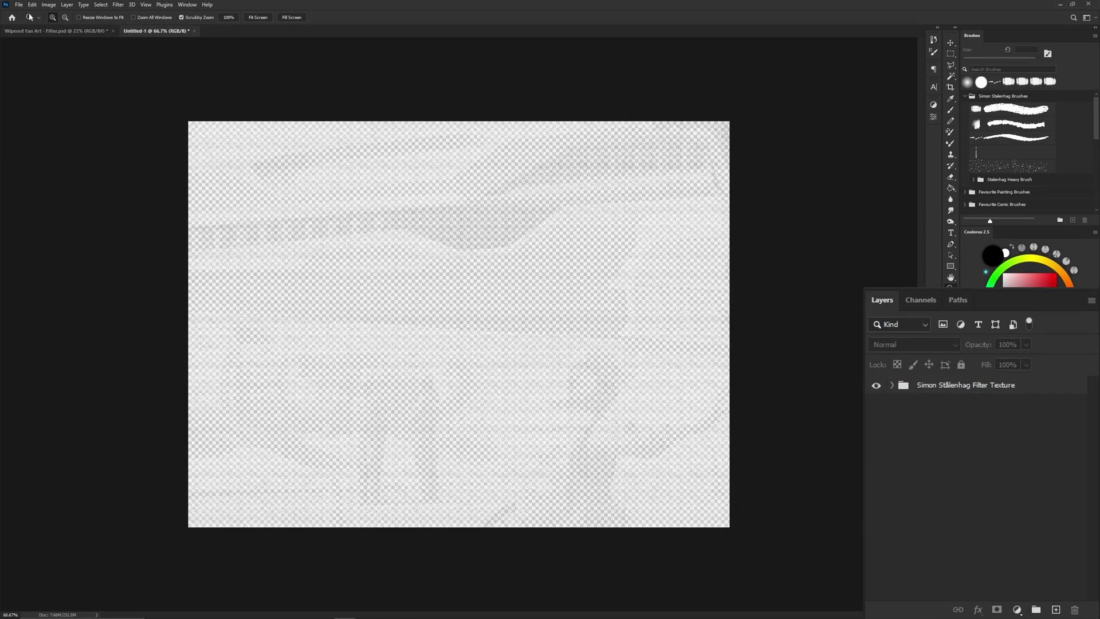
Step: Save the new document as the PSD 'Simon Stålenhag Filter Texture'
{"action": "left_click", "coordinate": [19, 4]}
{"action": "left_click", "coordinate": [46, 109]}
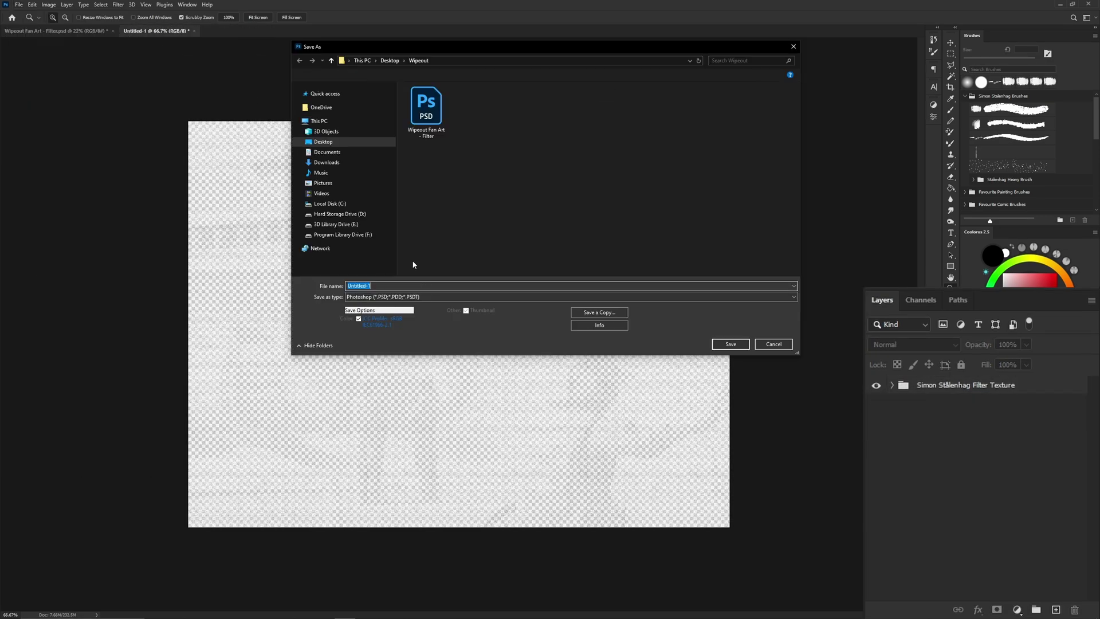
{"action": "type", "text": "Simon Stålenhag"}
{"action": "type", "text": "Filter Texture"}
{"action": "left_click", "coordinate": [731, 344]}
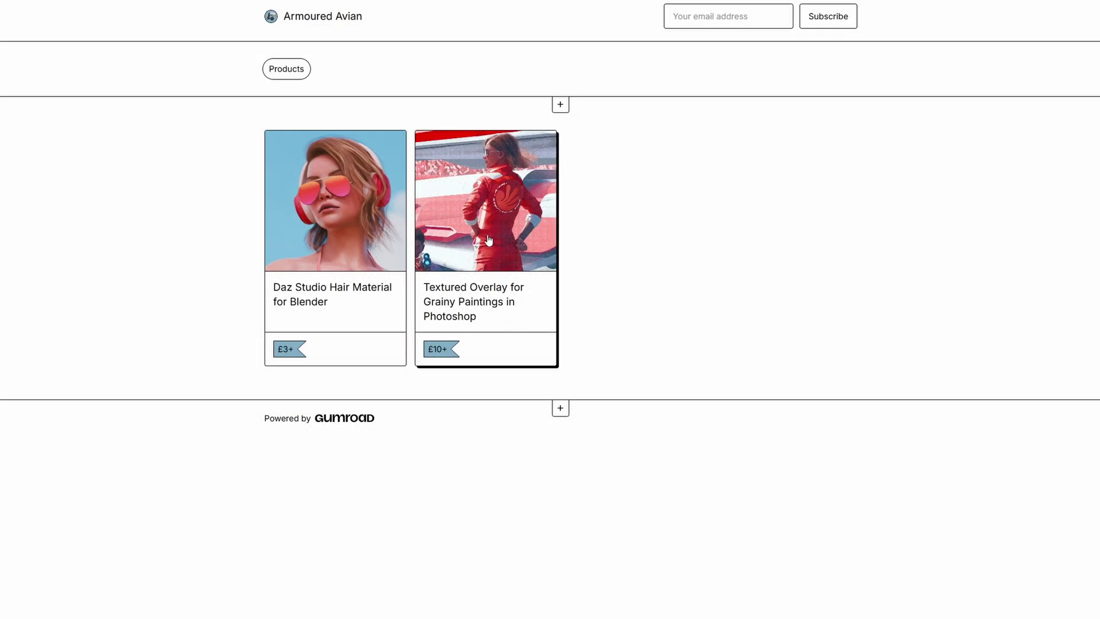
{"action": "left_click", "coordinate": [489, 241]}
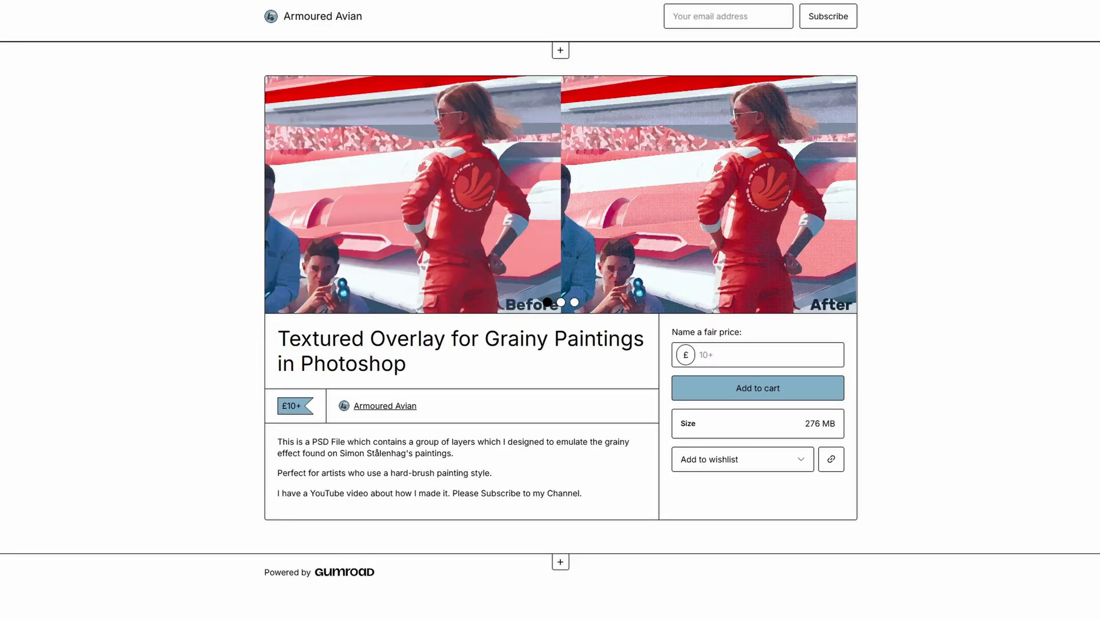